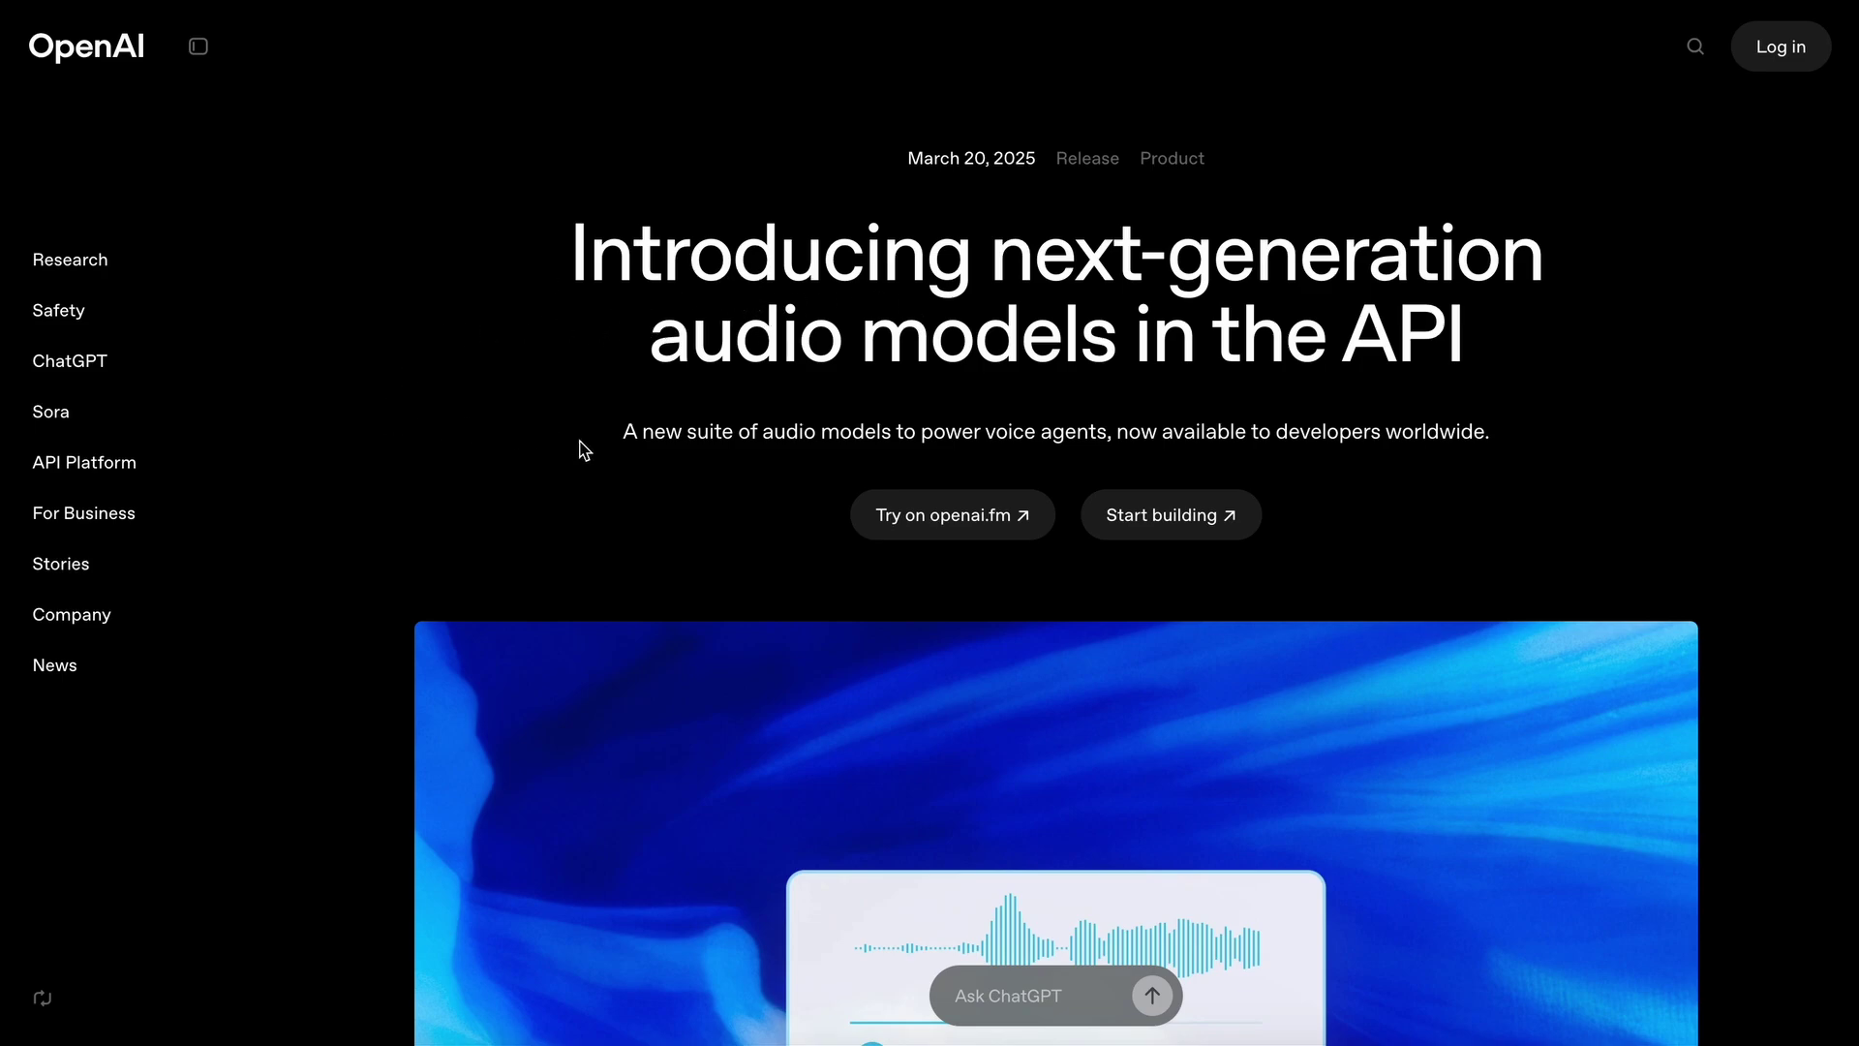
{"action": "scroll", "coordinate": [648, 522], "scroll_direction": "down", "scroll_amount": 1}
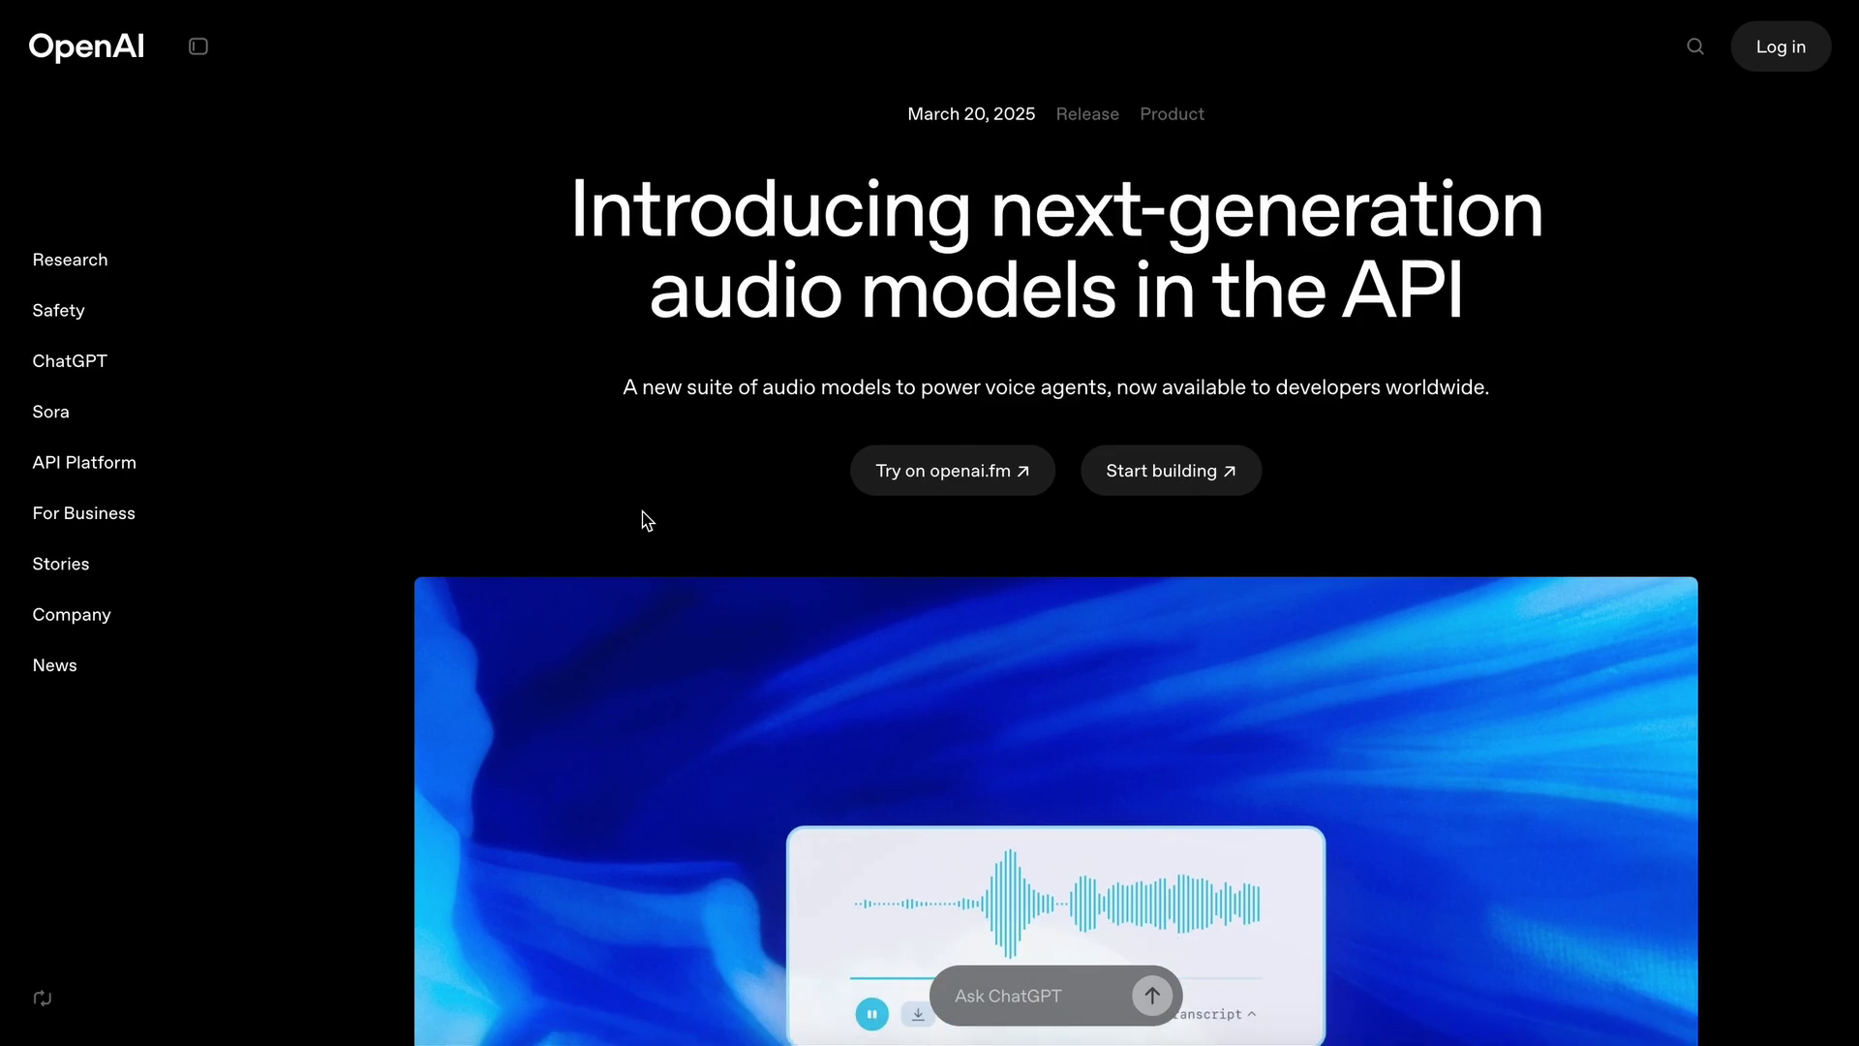
{"action": "left_click_drag", "start_coordinate": [650, 292], "coordinate": [986, 311]}
- Move the article past the hero video to the intro paragraphs on the new audio models
{"action": "left_click", "coordinate": [717, 462]}
{"action": "scroll", "coordinate": [711, 526], "scroll_direction": "down", "scroll_amount": 4}
{"action": "scroll", "coordinate": [712, 526], "scroll_direction": "down", "scroll_amount": 4}
{"action": "scroll", "coordinate": [711, 526], "scroll_direction": "down", "scroll_amount": 5}
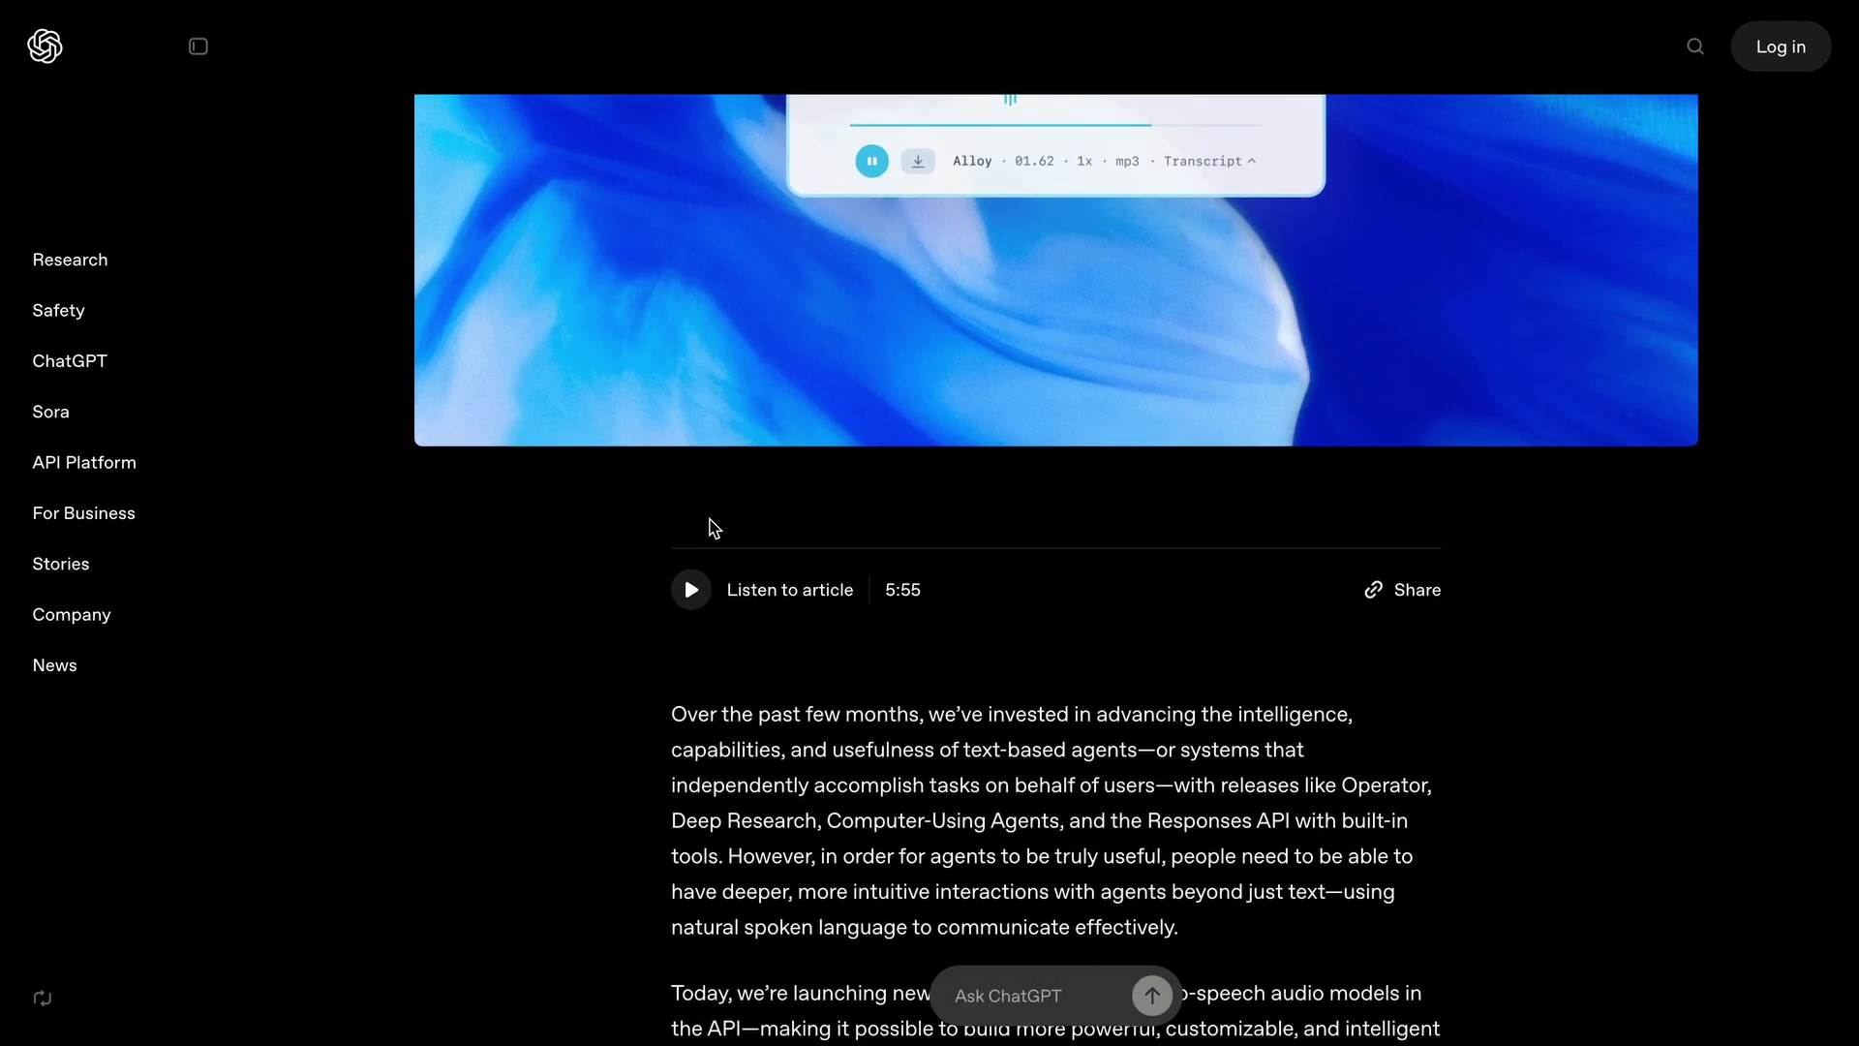
{"action": "scroll", "coordinate": [774, 479], "scroll_direction": "up", "scroll_amount": 4}
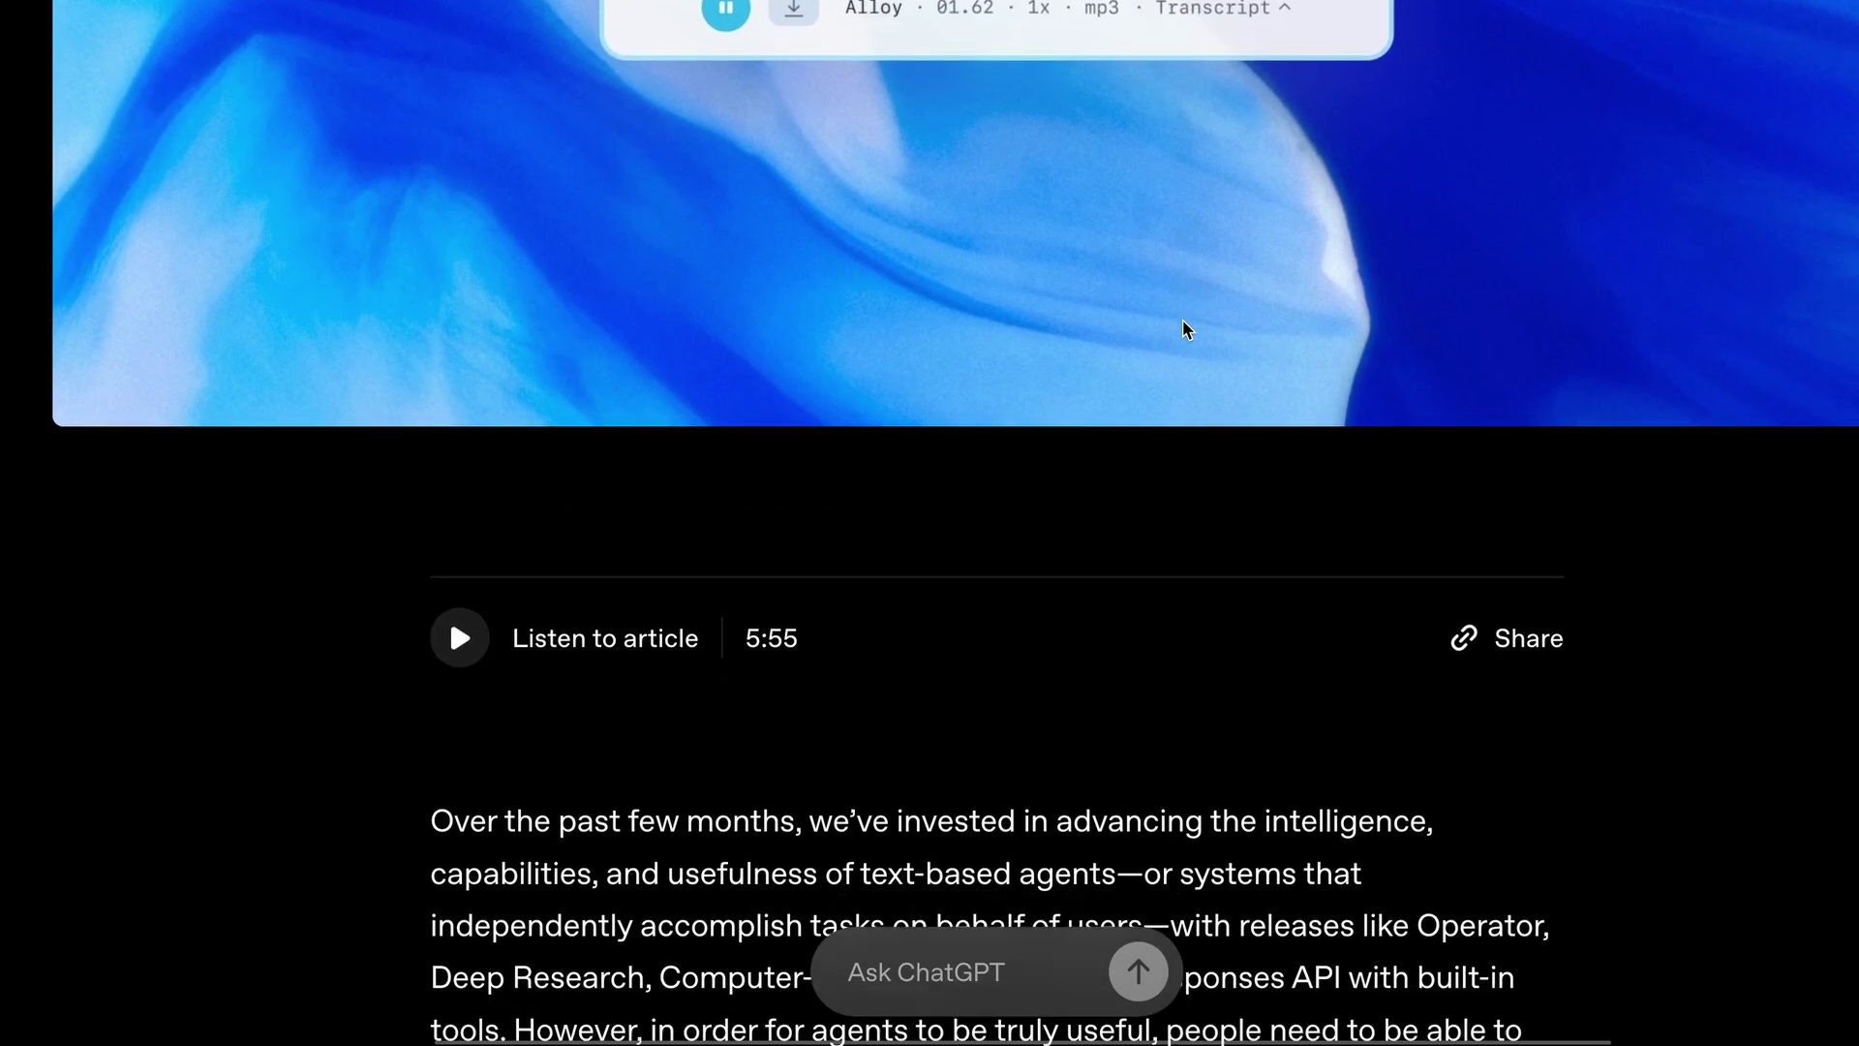
{"action": "scroll", "coordinate": [1183, 331], "scroll_direction": "down", "scroll_amount": 5}
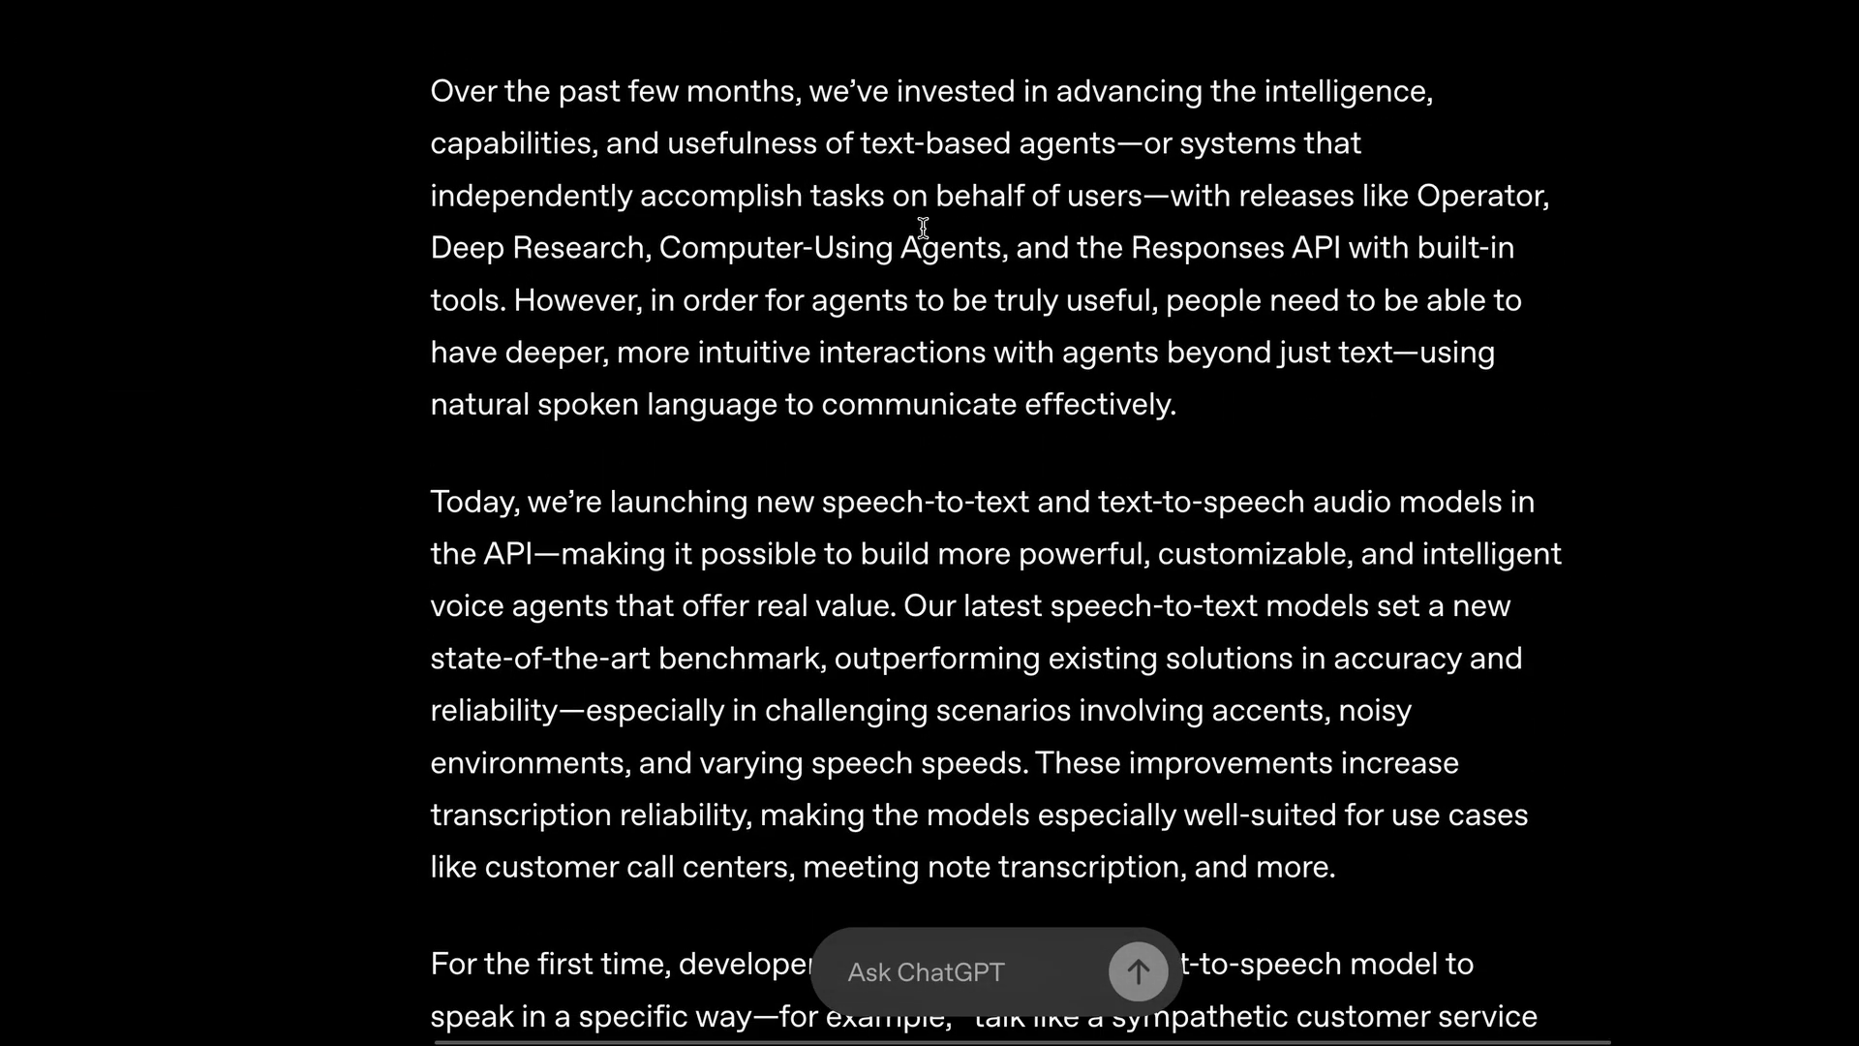
{"action": "scroll", "coordinate": [930, 233], "scroll_direction": "down", "scroll_amount": 2}
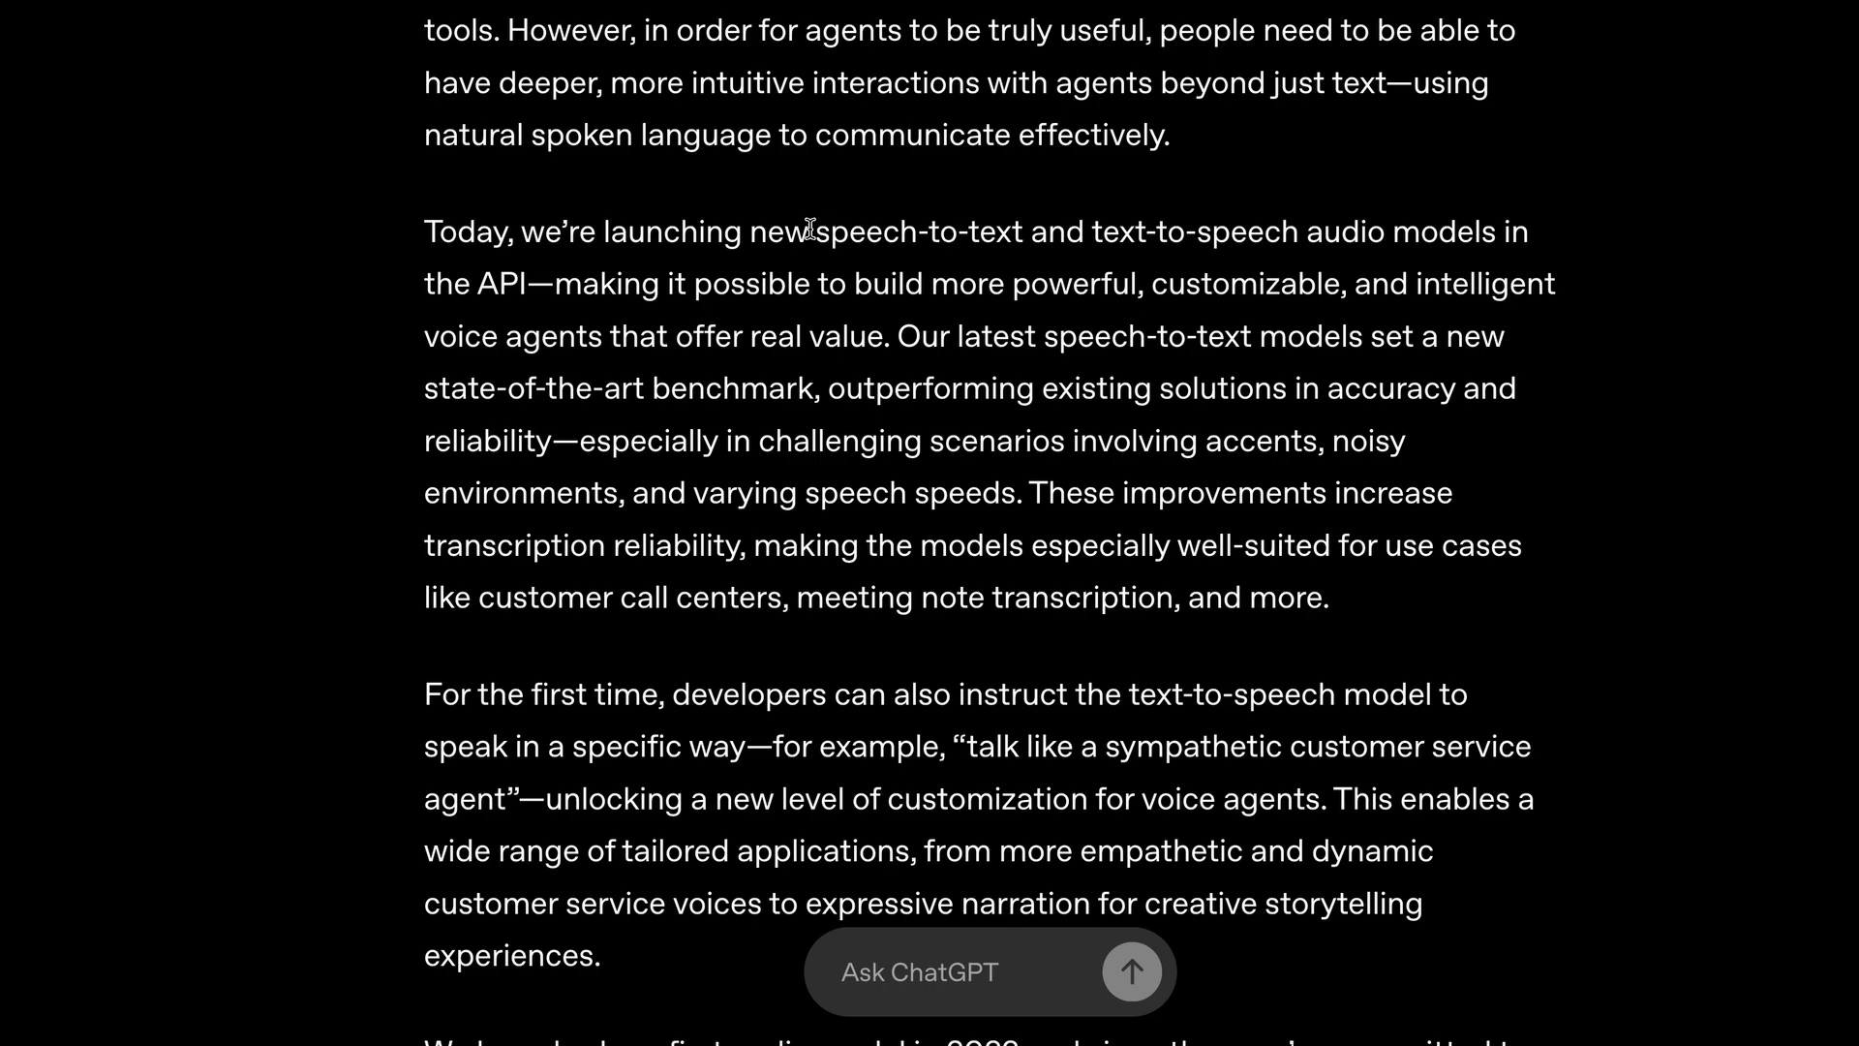
{"action": "left_click_drag", "start_coordinate": [817, 230], "coordinate": [1025, 218]}
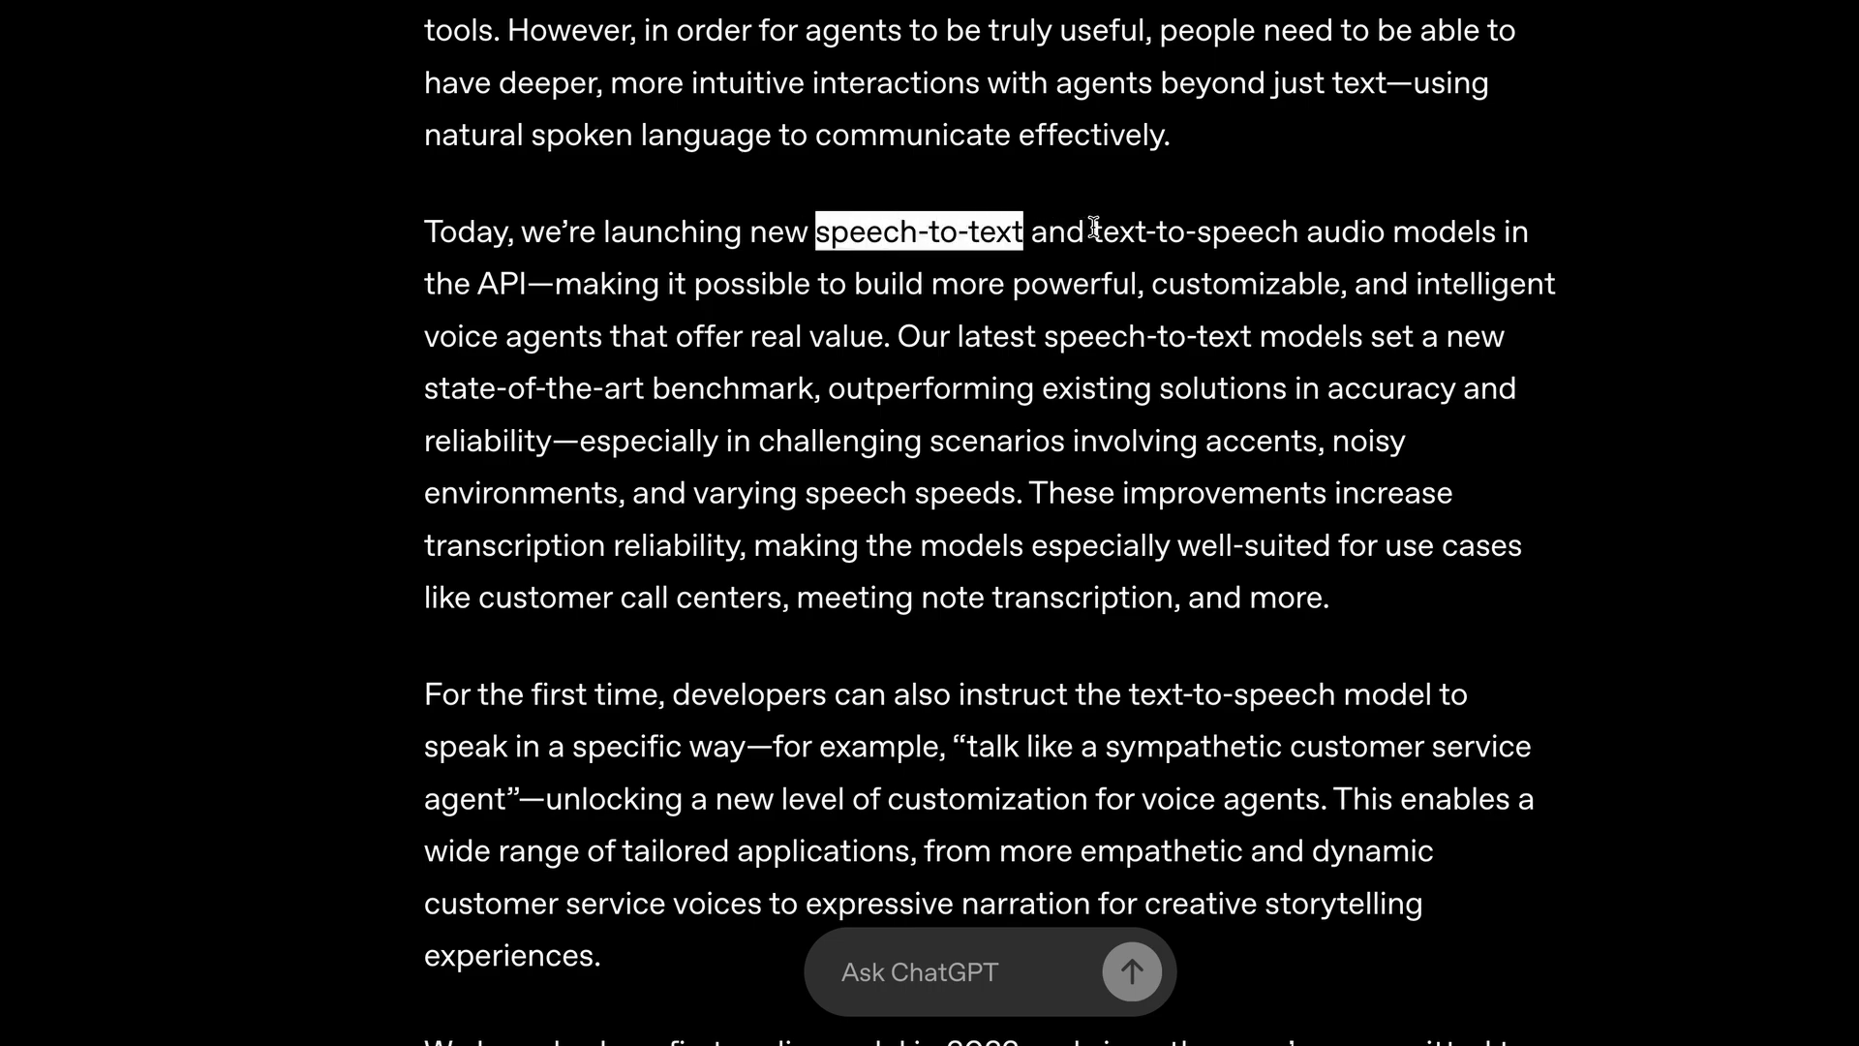
{"action": "left_click_drag", "start_coordinate": [1093, 231], "coordinate": [1296, 231]}
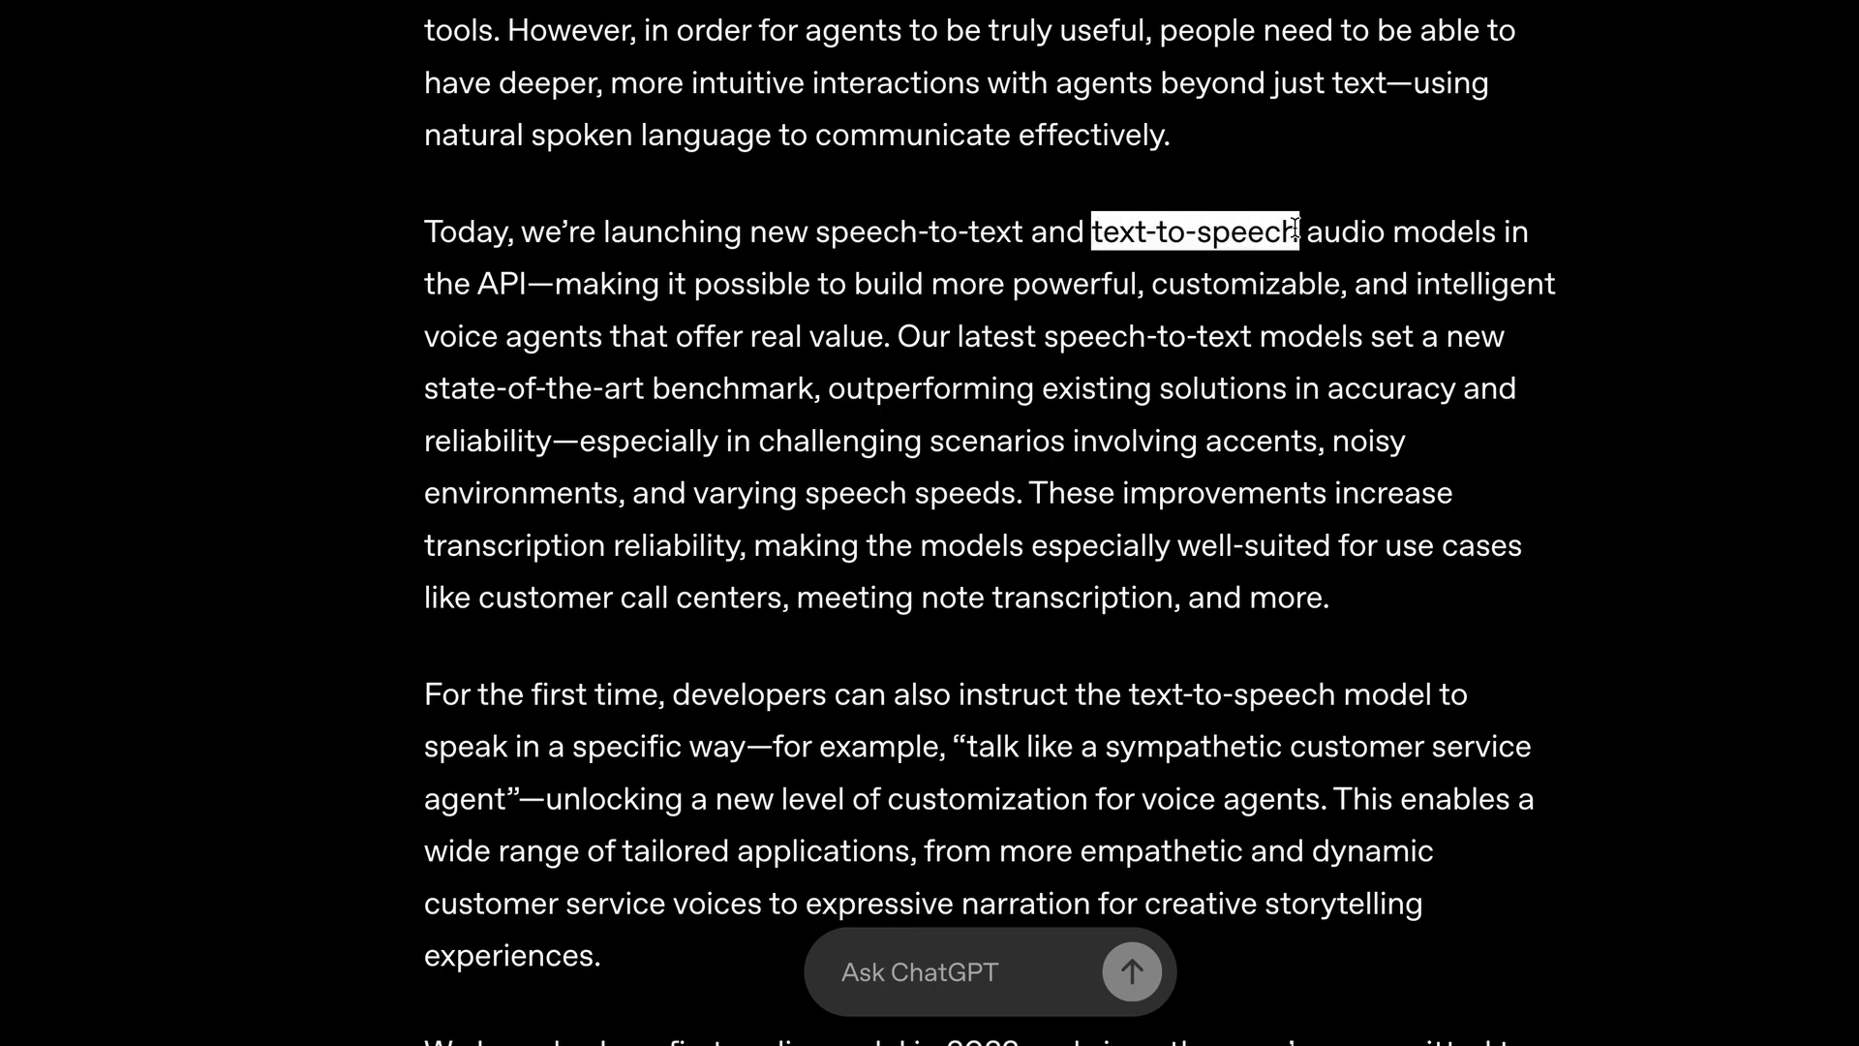
{"action": "left_click_drag", "start_coordinate": [1307, 231], "coordinate": [1396, 232]}
{"action": "left_click", "coordinate": [1375, 268]}
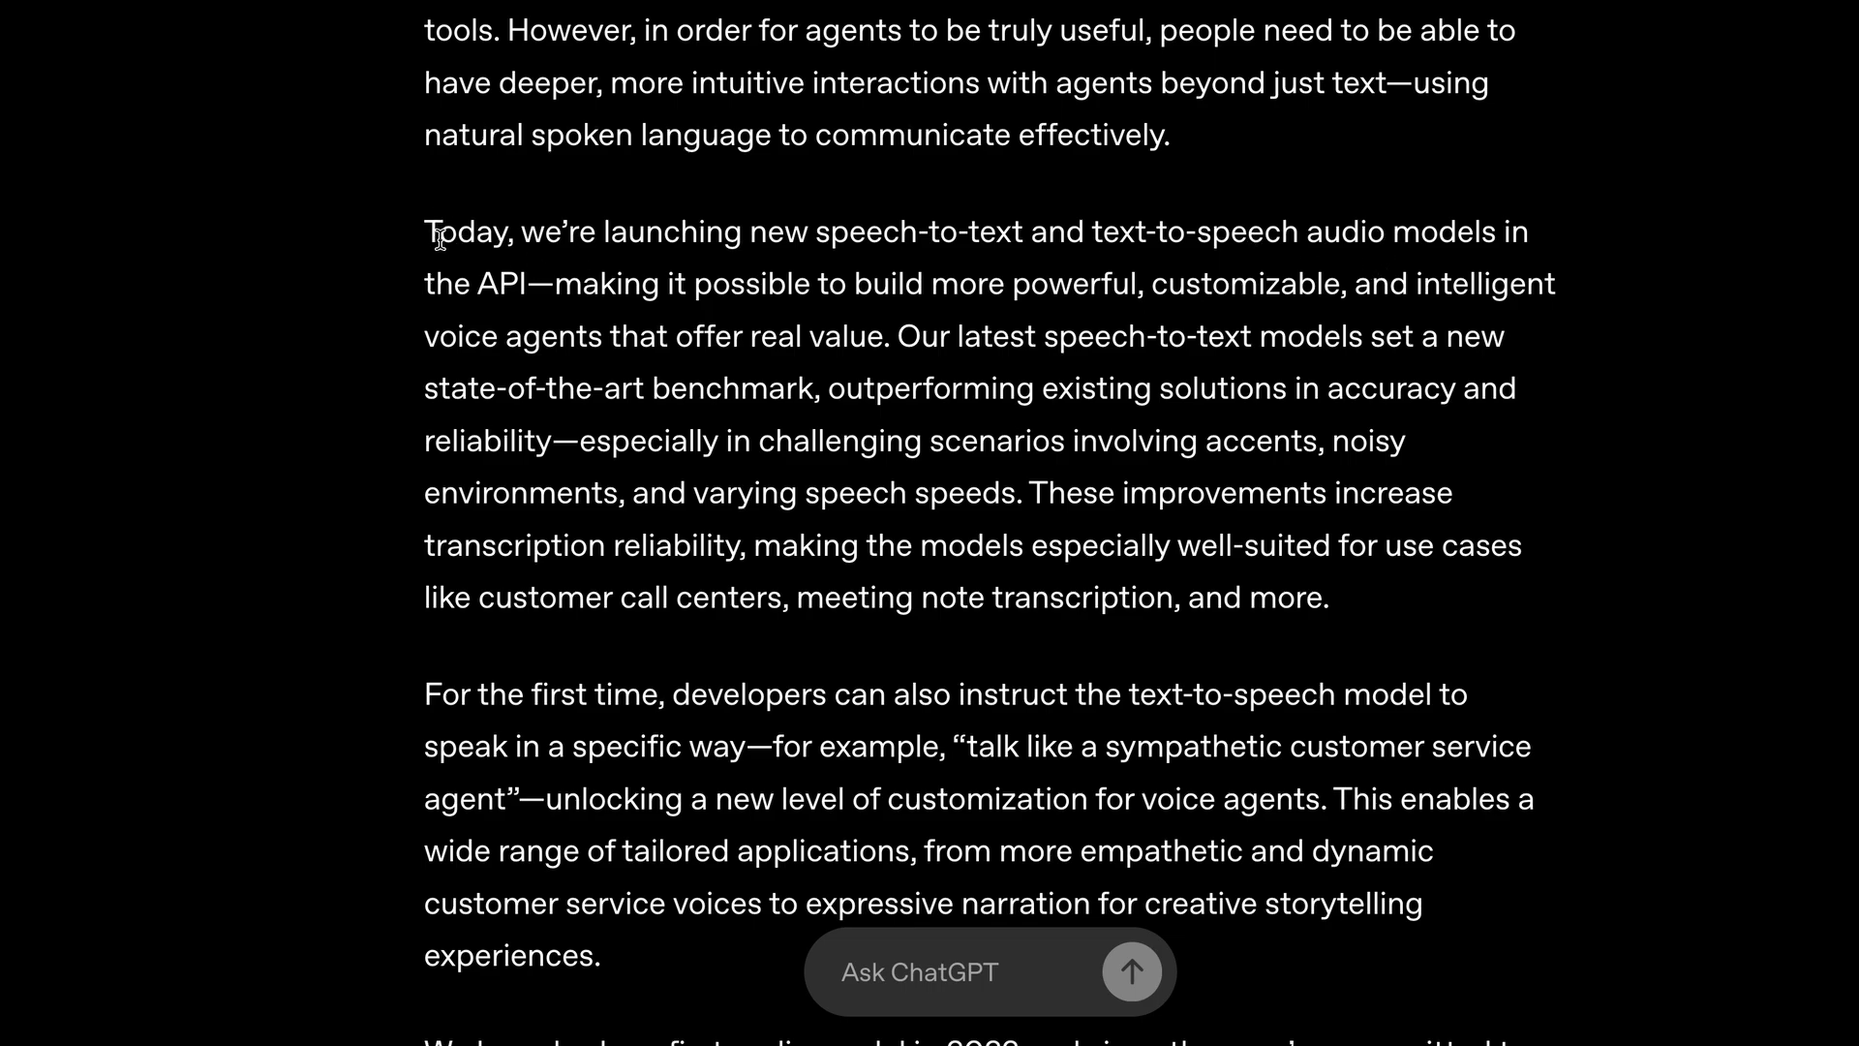
{"action": "left_click_drag", "start_coordinate": [439, 233], "coordinate": [1259, 213]}
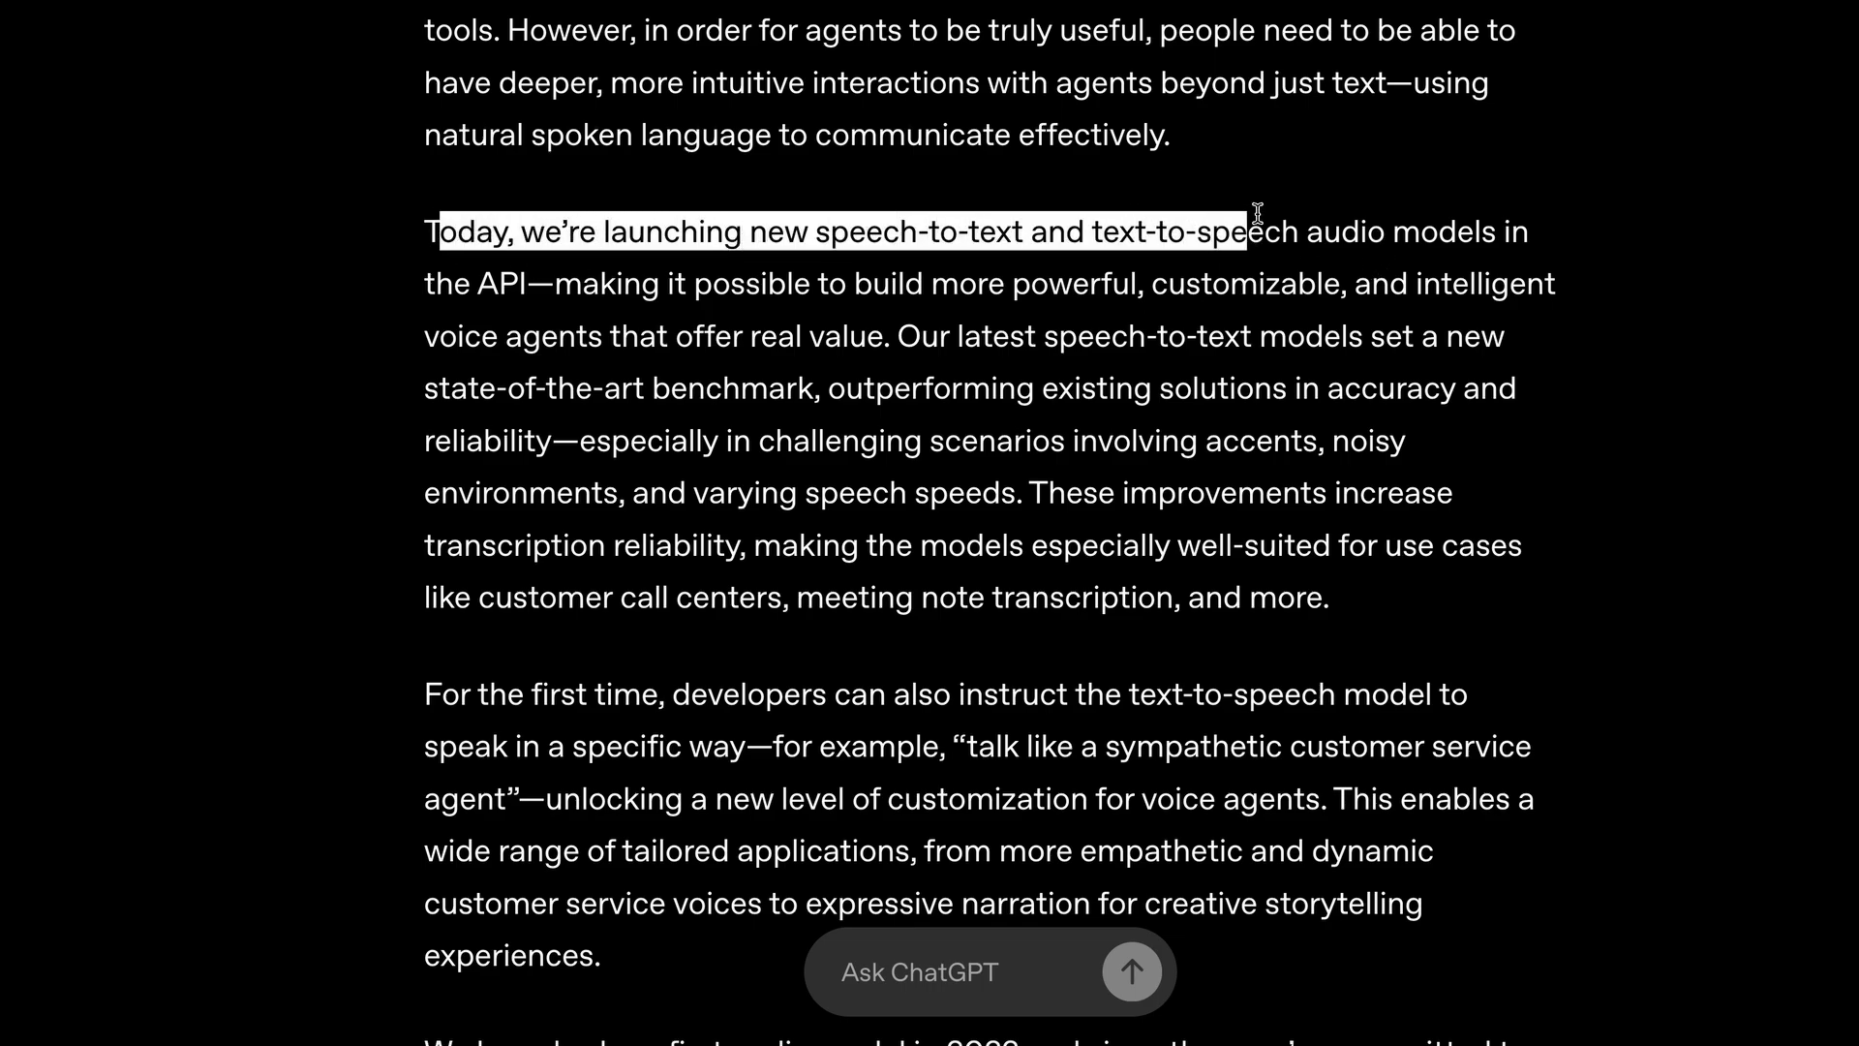
{"action": "mouse_move", "coordinate": [1258, 214]}
{"action": "left_mouse_down"}
{"action": "mouse_move", "coordinate": [532, 283]}
{"action": "mouse_move", "coordinate": [1288, 276]}
{"action": "mouse_move", "coordinate": [1201, 312]}
{"action": "mouse_move", "coordinate": [888, 337]}
{"action": "left_mouse_up"}
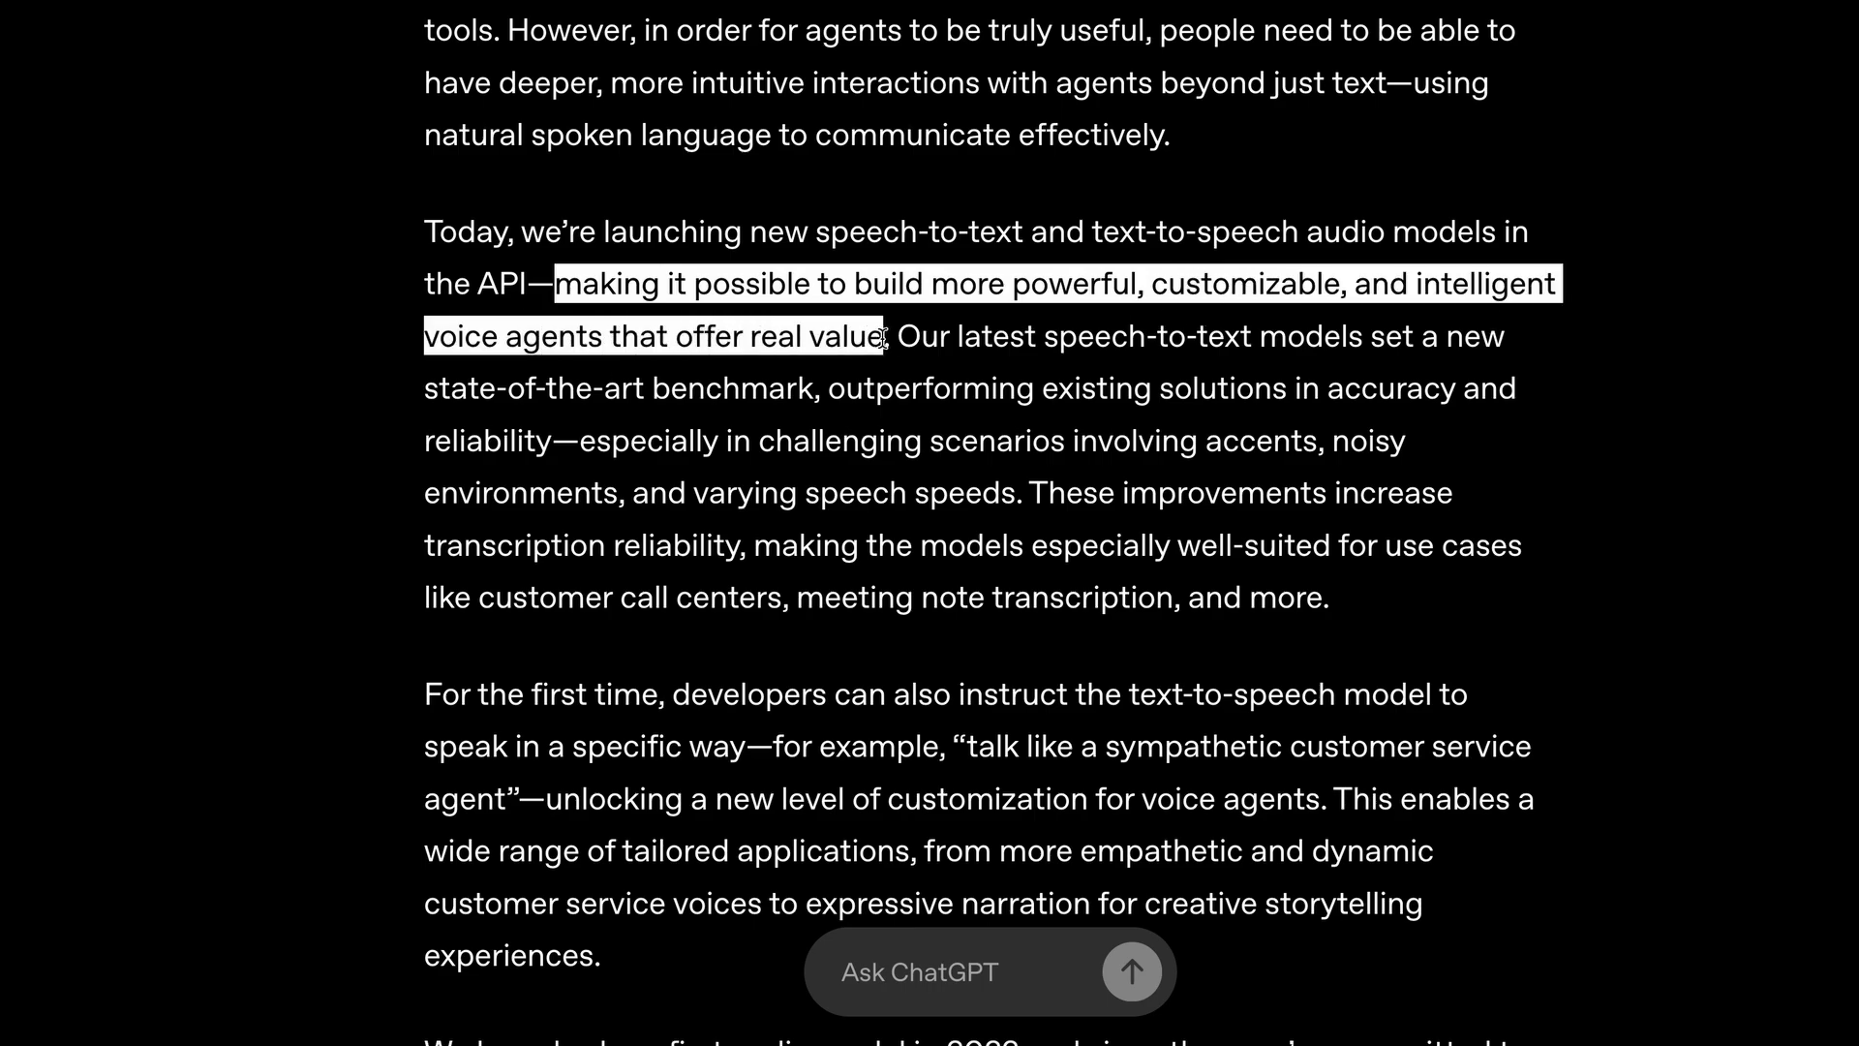
{"action": "left_click_drag", "start_coordinate": [899, 336], "coordinate": [1445, 320]}
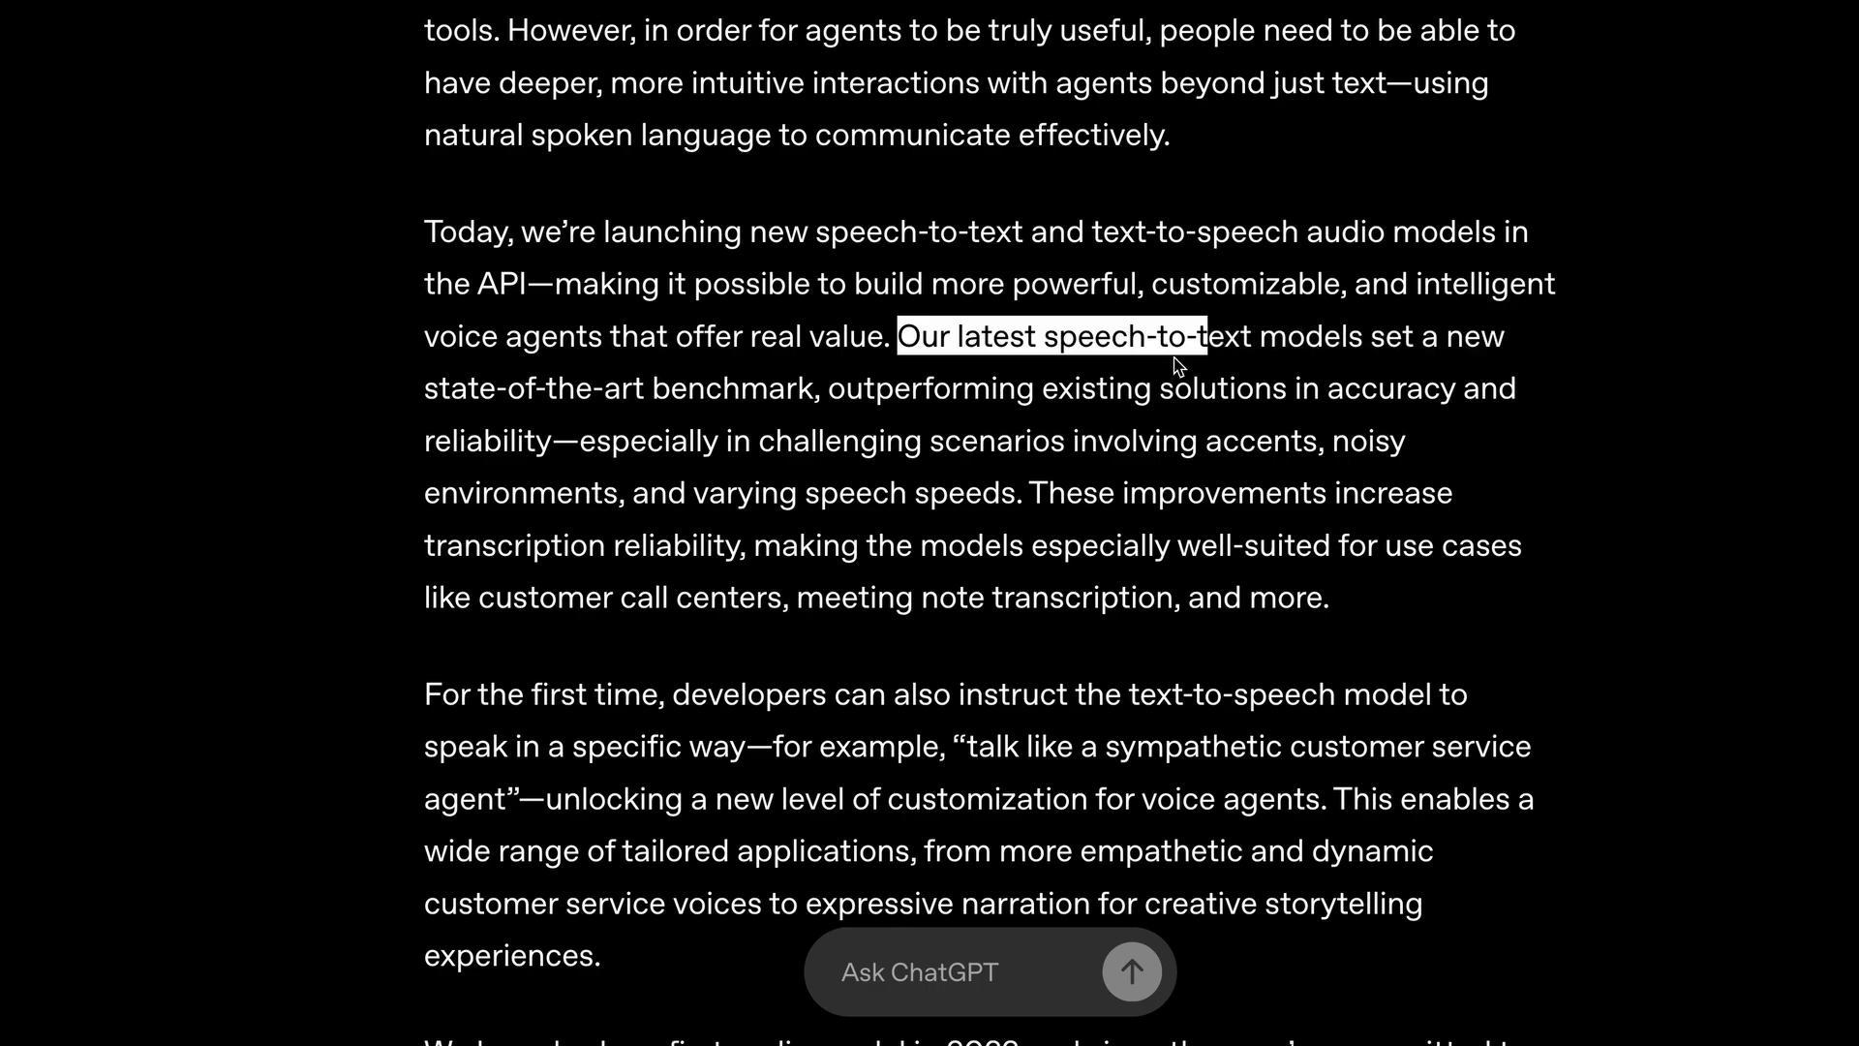
{"action": "mouse_move", "coordinate": [1444, 320]}
{"action": "left_mouse_down"}
{"action": "mouse_move", "coordinate": [520, 385]}
{"action": "mouse_move", "coordinate": [654, 385]}
{"action": "left_mouse_up"}
{"action": "mouse_move", "coordinate": [898, 336]}
{"action": "left_mouse_down"}
{"action": "mouse_move", "coordinate": [1221, 436]}
{"action": "mouse_move", "coordinate": [589, 442]}
{"action": "mouse_move", "coordinate": [1293, 436]}
{"action": "mouse_move", "coordinate": [472, 468]}
{"action": "mouse_move", "coordinate": [1022, 491]}
{"action": "left_mouse_up"}
{"action": "left_click", "coordinate": [607, 450]}
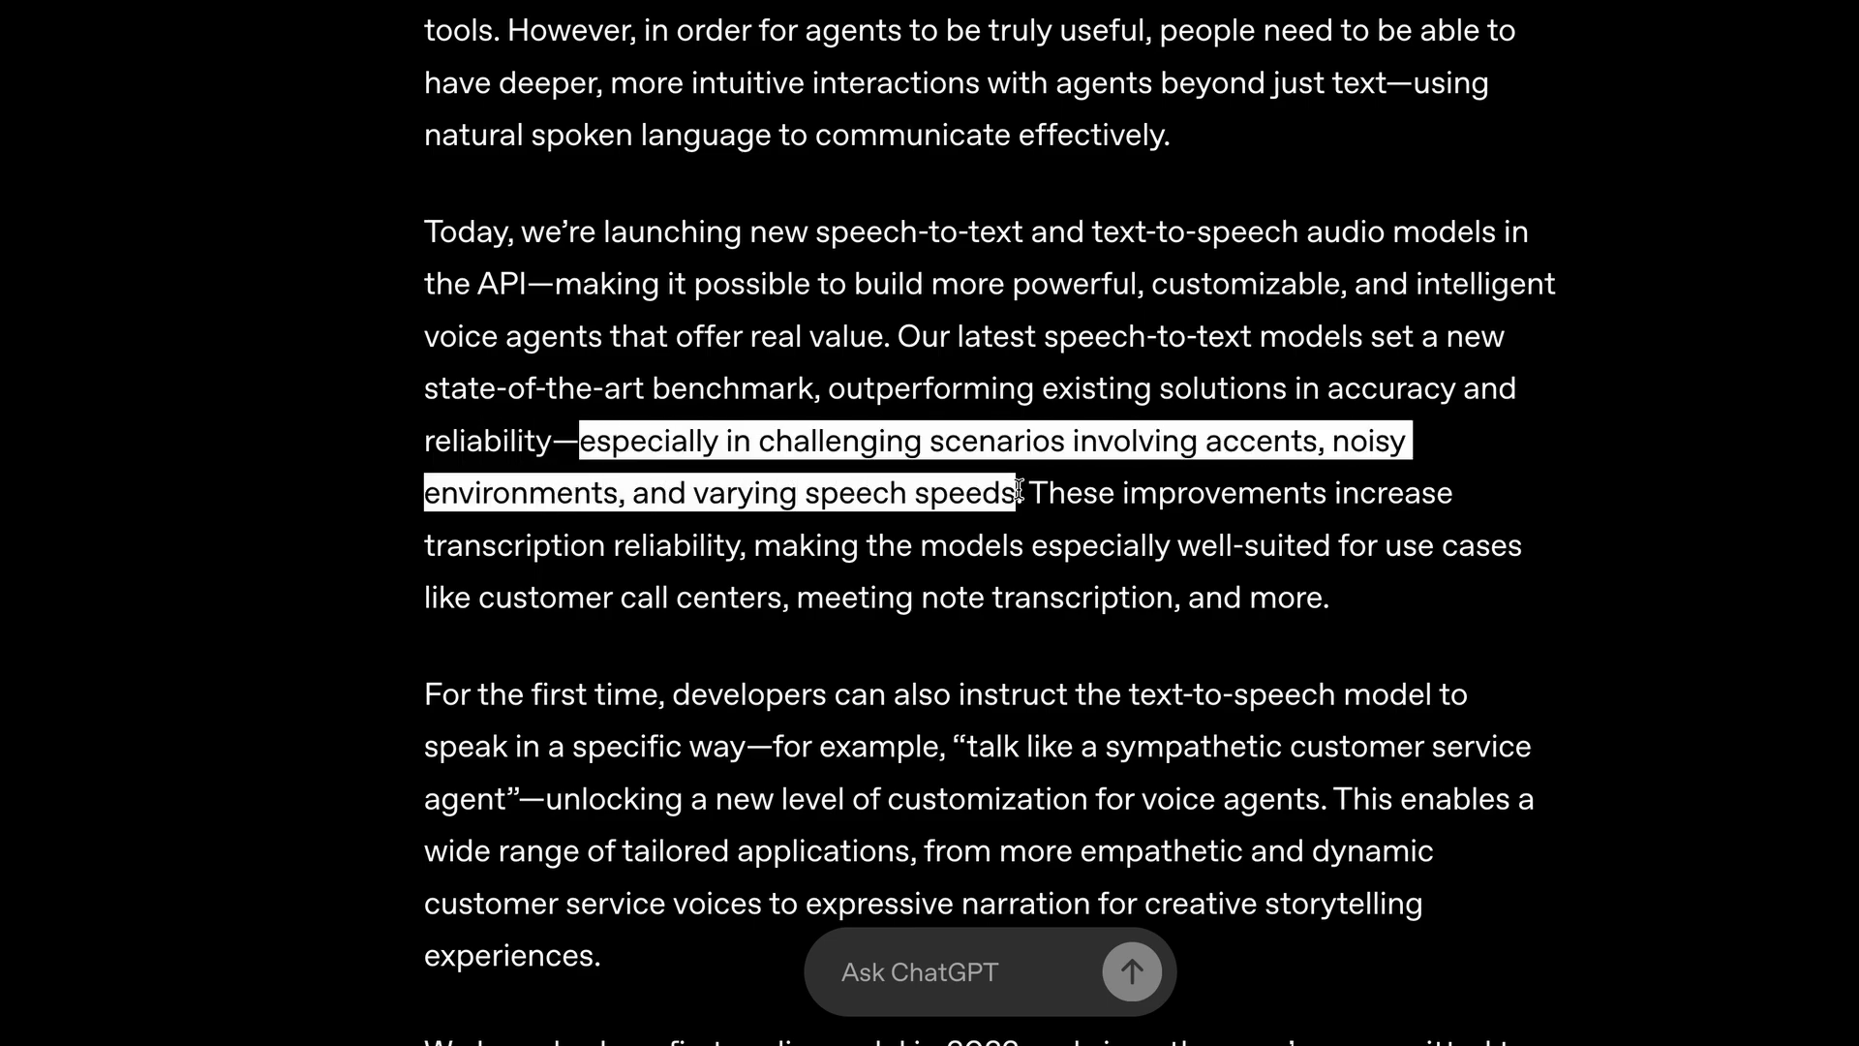
{"action": "mouse_move", "coordinate": [1032, 491]}
{"action": "left_mouse_down"}
{"action": "mouse_move", "coordinate": [1445, 497]}
{"action": "mouse_move", "coordinate": [728, 546]}
{"action": "mouse_move", "coordinate": [1303, 549]}
{"action": "left_mouse_up"}
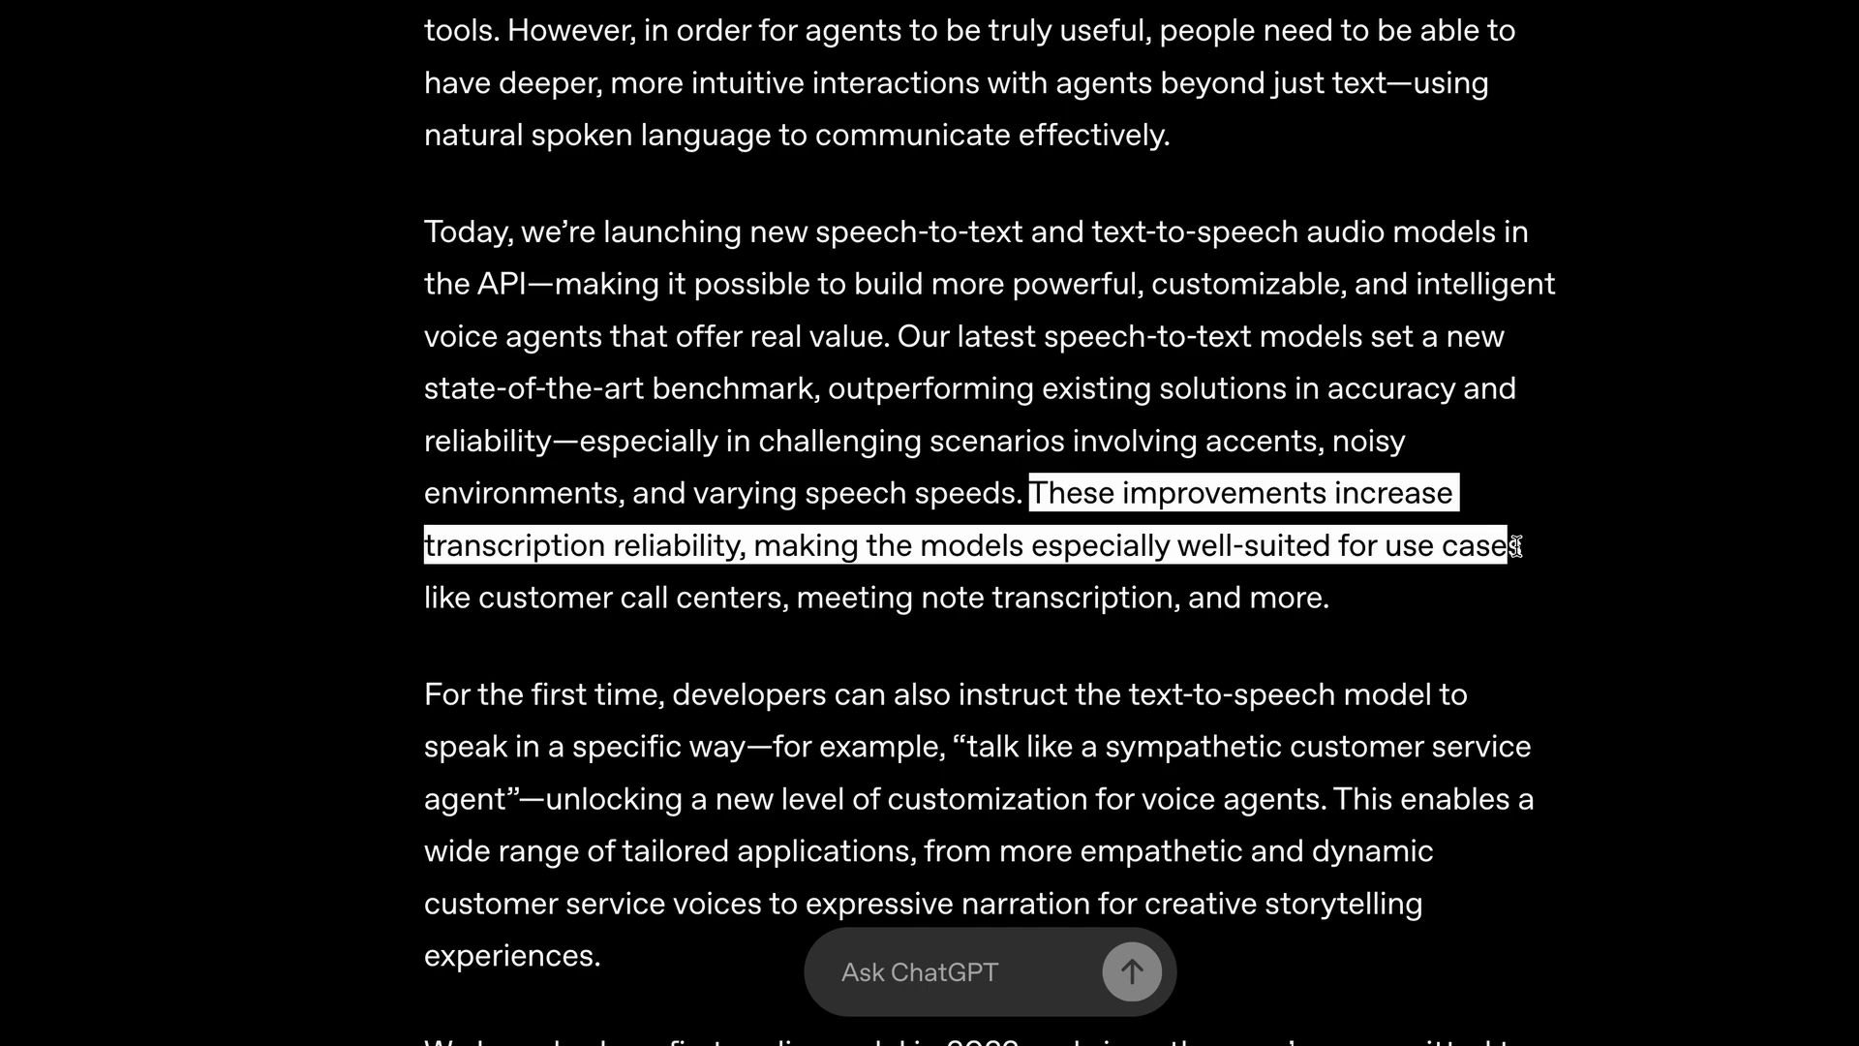
{"action": "mouse_move", "coordinate": [1302, 549]}
{"action": "left_mouse_down"}
{"action": "mouse_move", "coordinate": [695, 581]}
{"action": "mouse_move", "coordinate": [728, 588]}
{"action": "left_mouse_up"}
{"action": "left_click", "coordinate": [813, 599]}
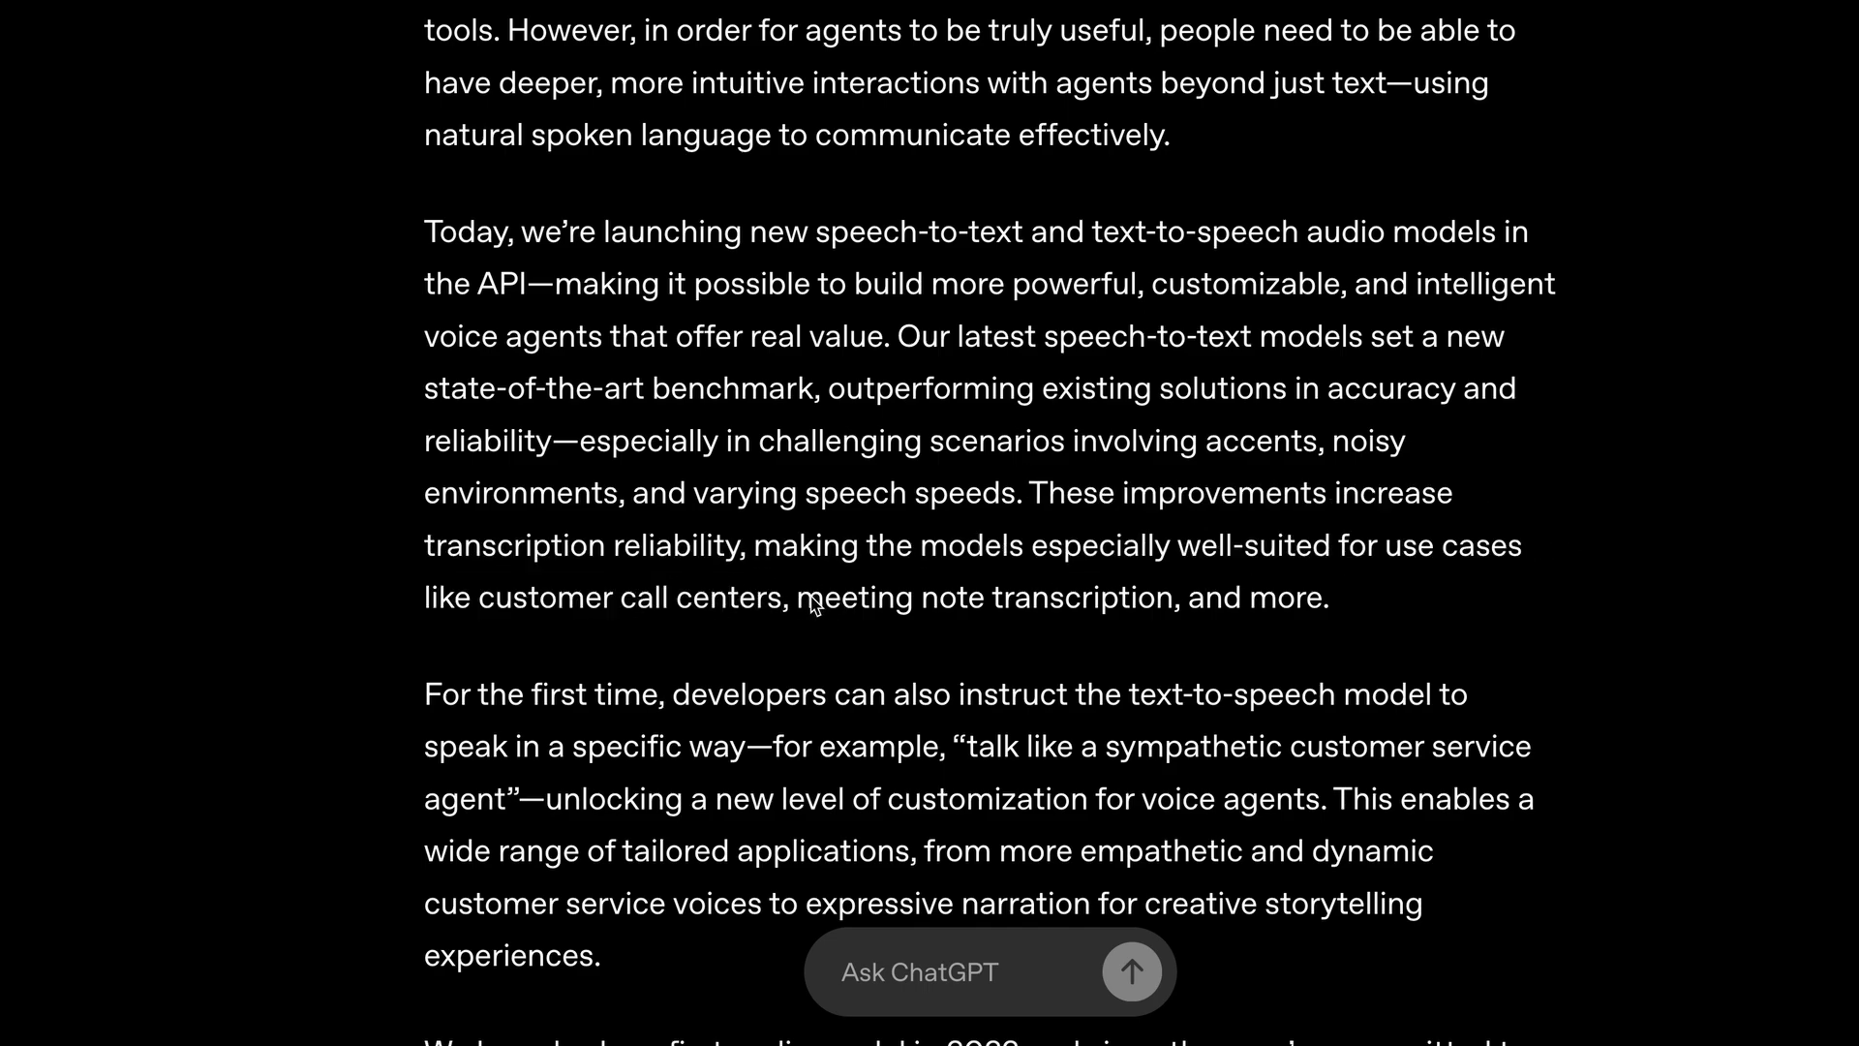
{"action": "left_click_drag", "start_coordinate": [796, 598], "coordinate": [1329, 598]}
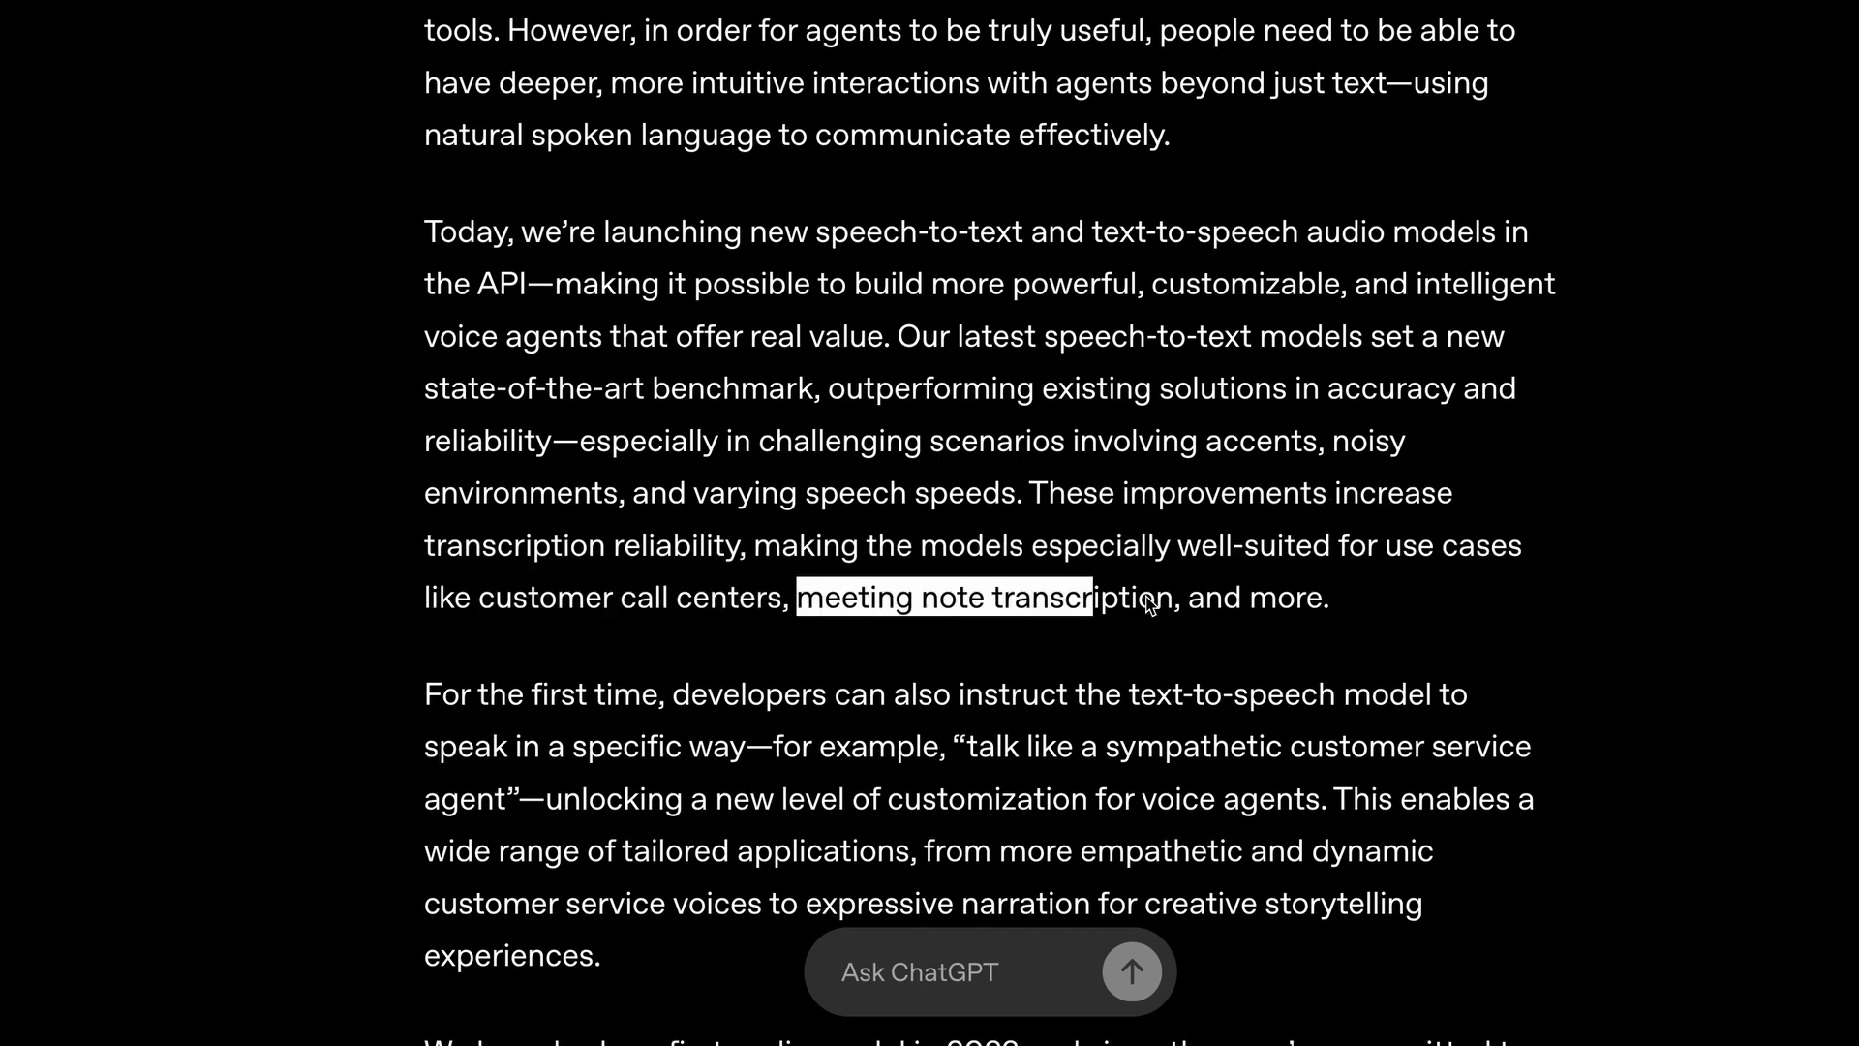
- Highlight and clear the sentences on instructing the speech model and the sympathetic customer-service agent example
{"action": "left_click", "coordinate": [1294, 631]}
{"action": "scroll", "coordinate": [1293, 632], "scroll_direction": "down", "scroll_amount": 2}
{"action": "scroll", "coordinate": [1293, 632], "scroll_direction": "down", "scroll_amount": 1}
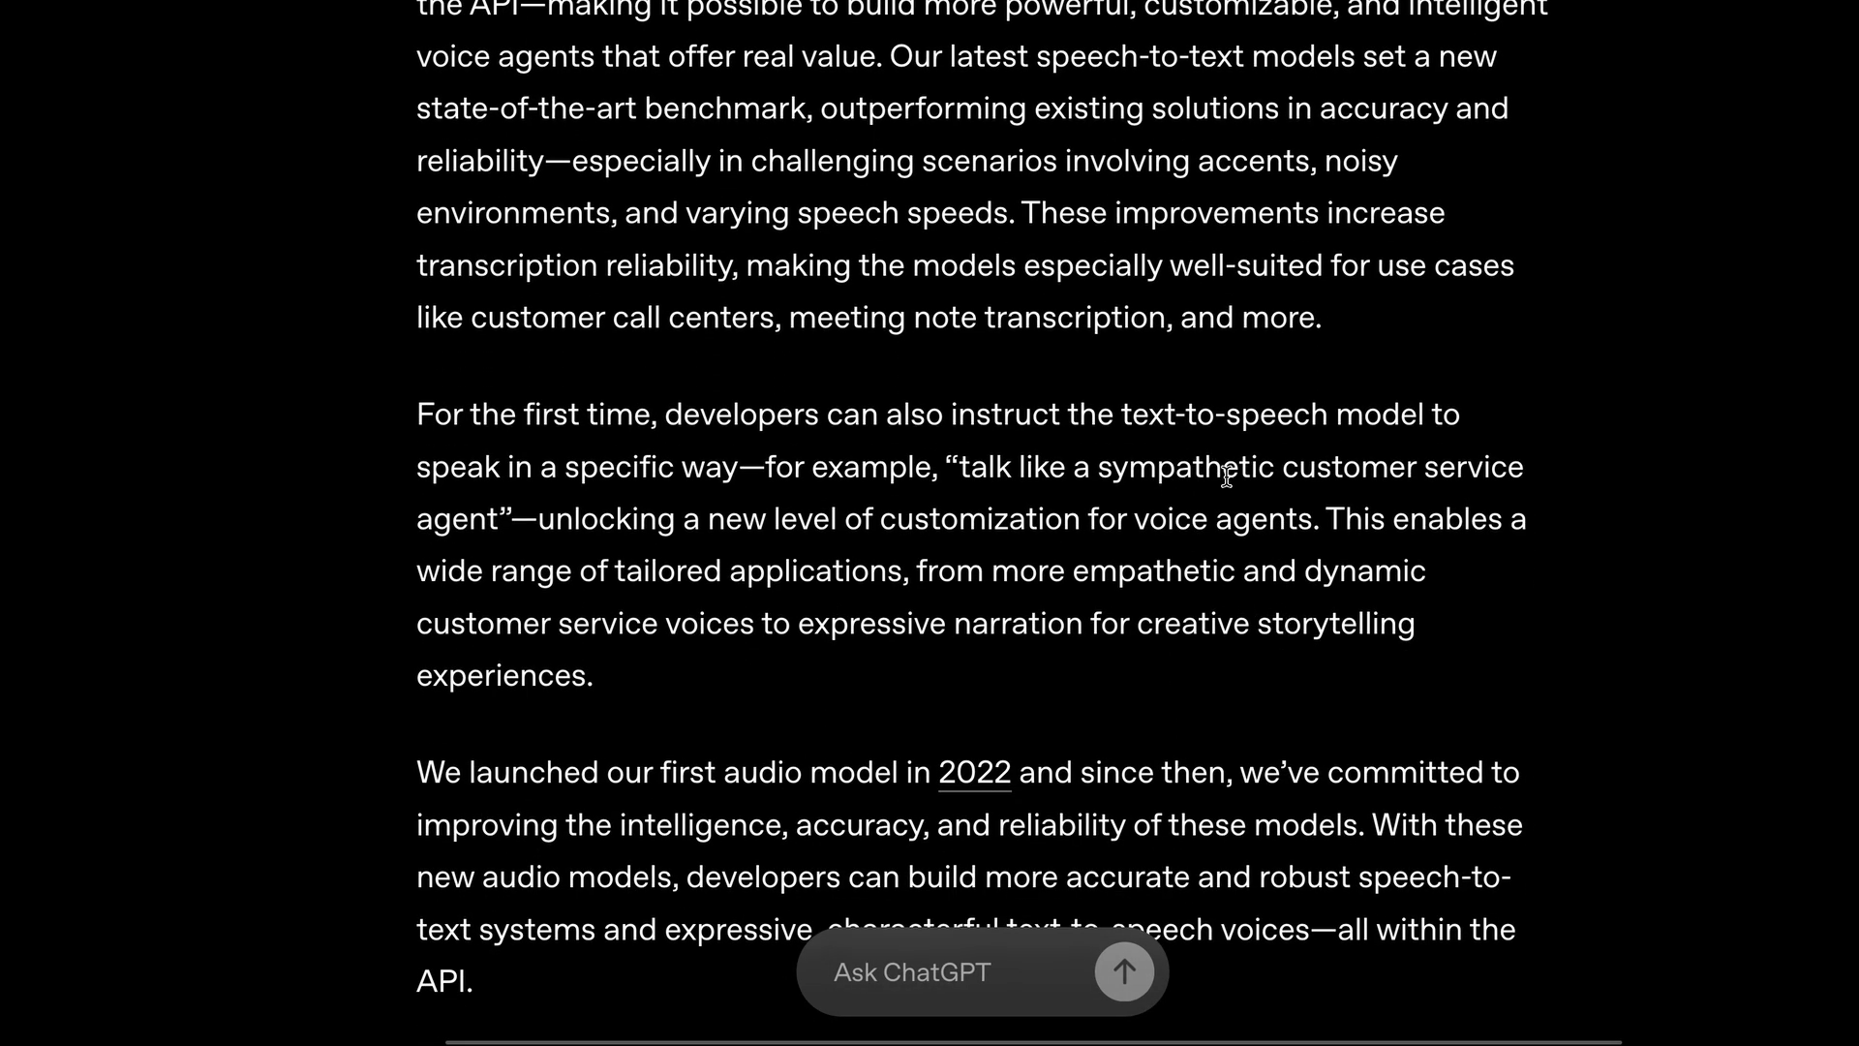
{"action": "scroll", "coordinate": [1176, 466], "scroll_direction": "down", "scroll_amount": 1}
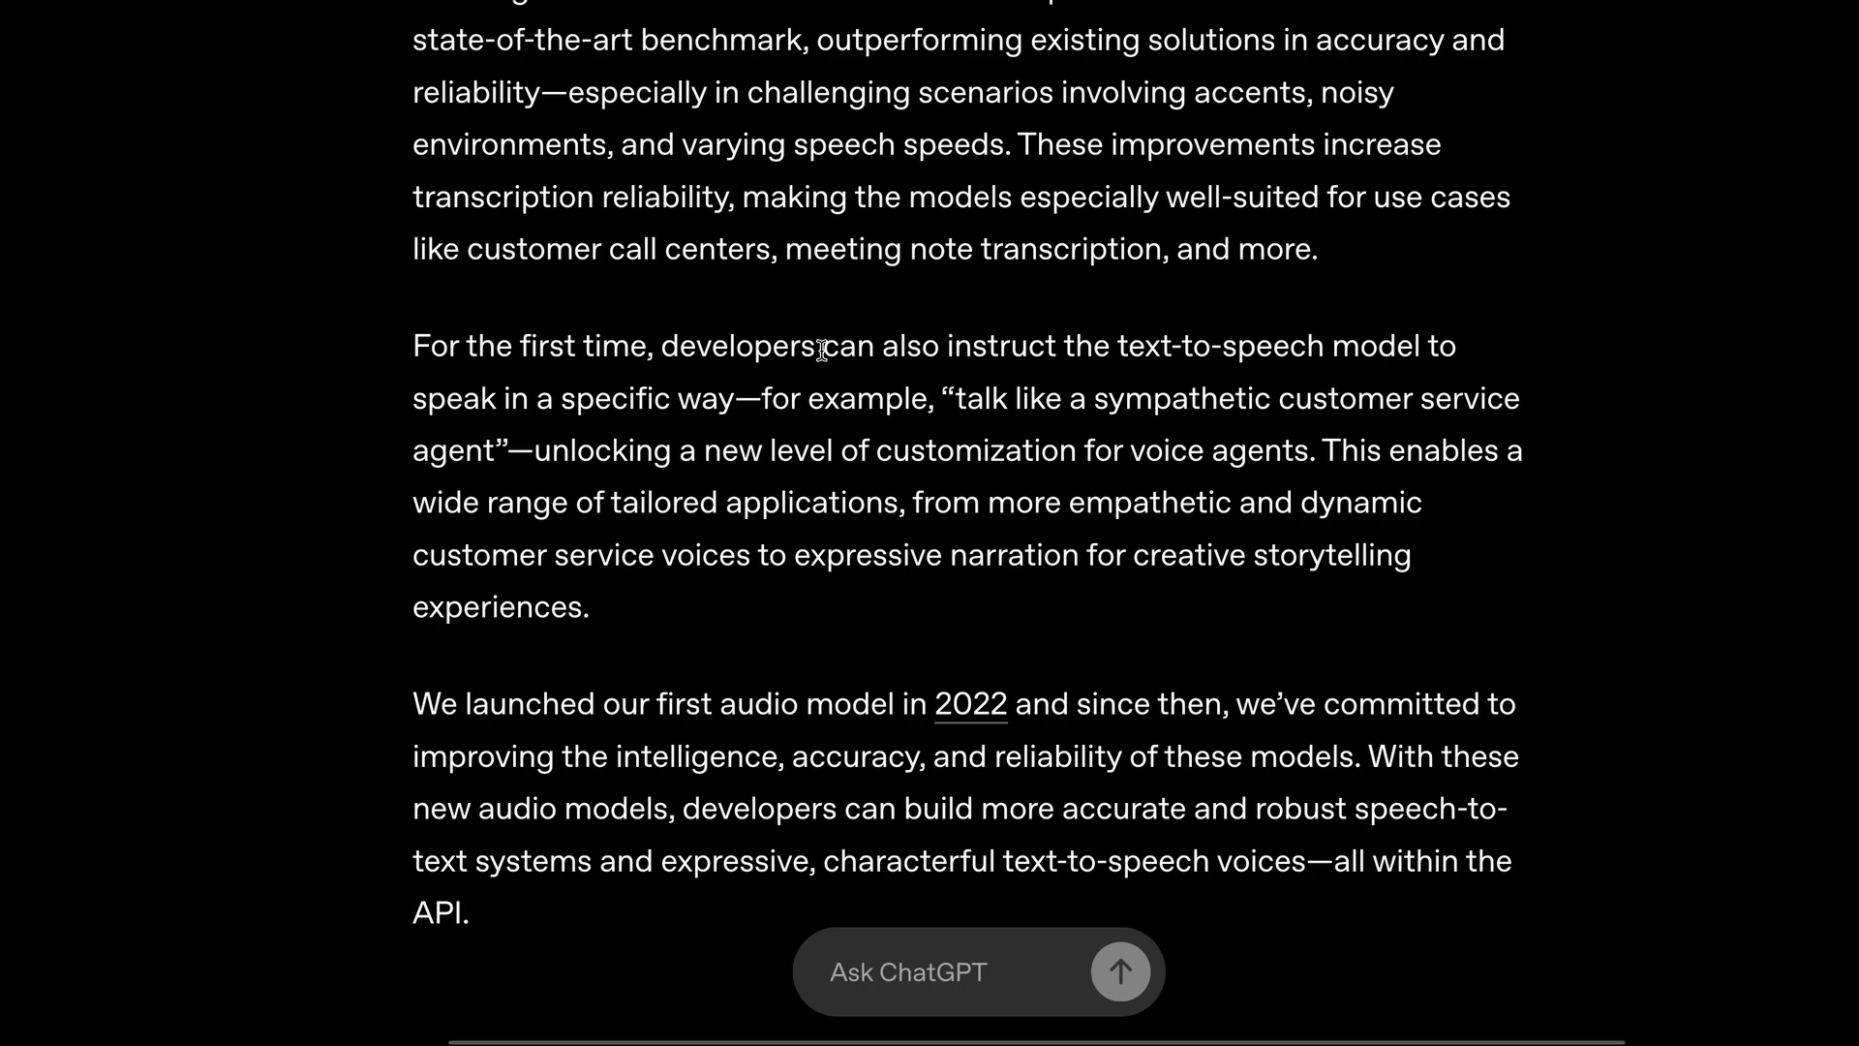
{"action": "mouse_move", "coordinate": [823, 349]}
{"action": "left_mouse_down"}
{"action": "mouse_move", "coordinate": [917, 383]}
{"action": "mouse_move", "coordinate": [741, 395]}
{"action": "left_mouse_up"}
{"action": "left_click", "coordinate": [771, 396]}
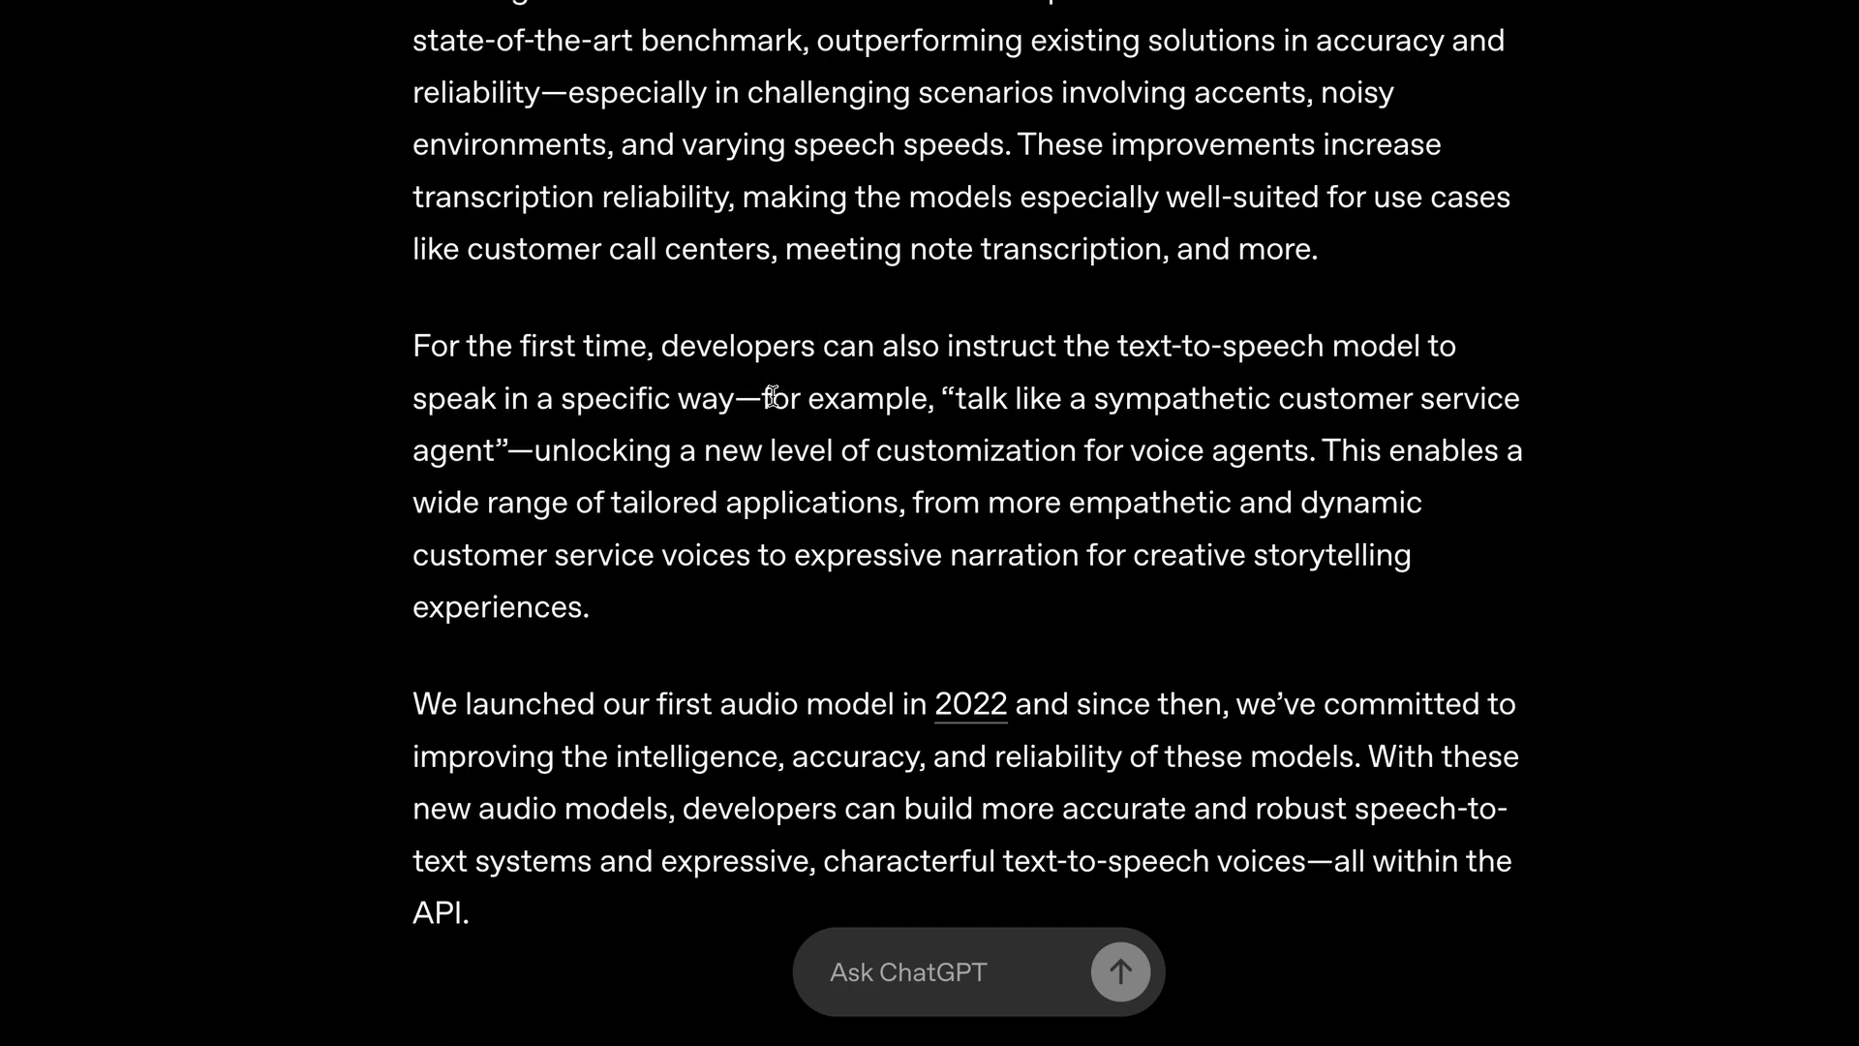
{"action": "left_click_drag", "start_coordinate": [957, 396], "coordinate": [499, 433]}
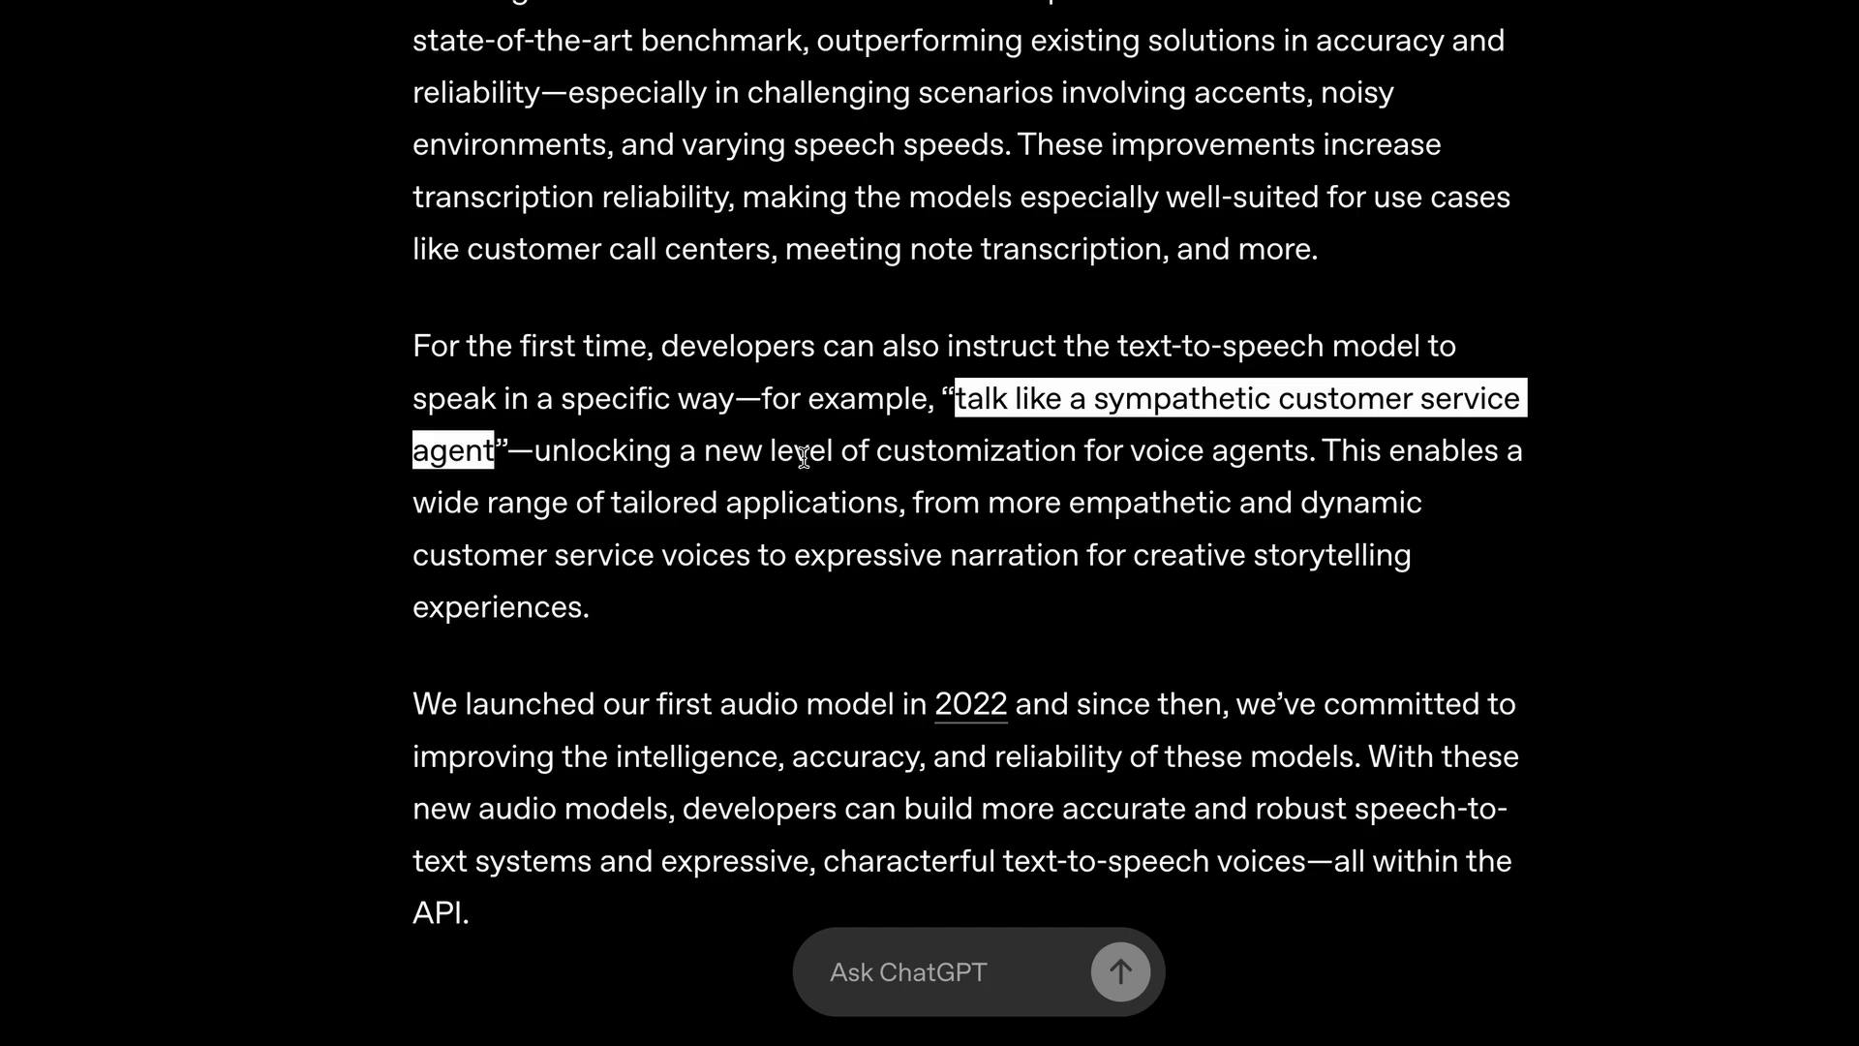
{"action": "left_click", "coordinate": [1209, 430]}
- Highlight the tailored-applications sentence, shrink the page zoom, and return toward the header
{"action": "left_click_drag", "start_coordinate": [1331, 444], "coordinate": [1395, 595]}
{"action": "left_click", "coordinate": [1406, 544]}
{"action": "key", "text": "ctrl+minus"}
{"action": "scroll", "coordinate": [1281, 644], "scroll_direction": "down", "scroll_amount": 1}
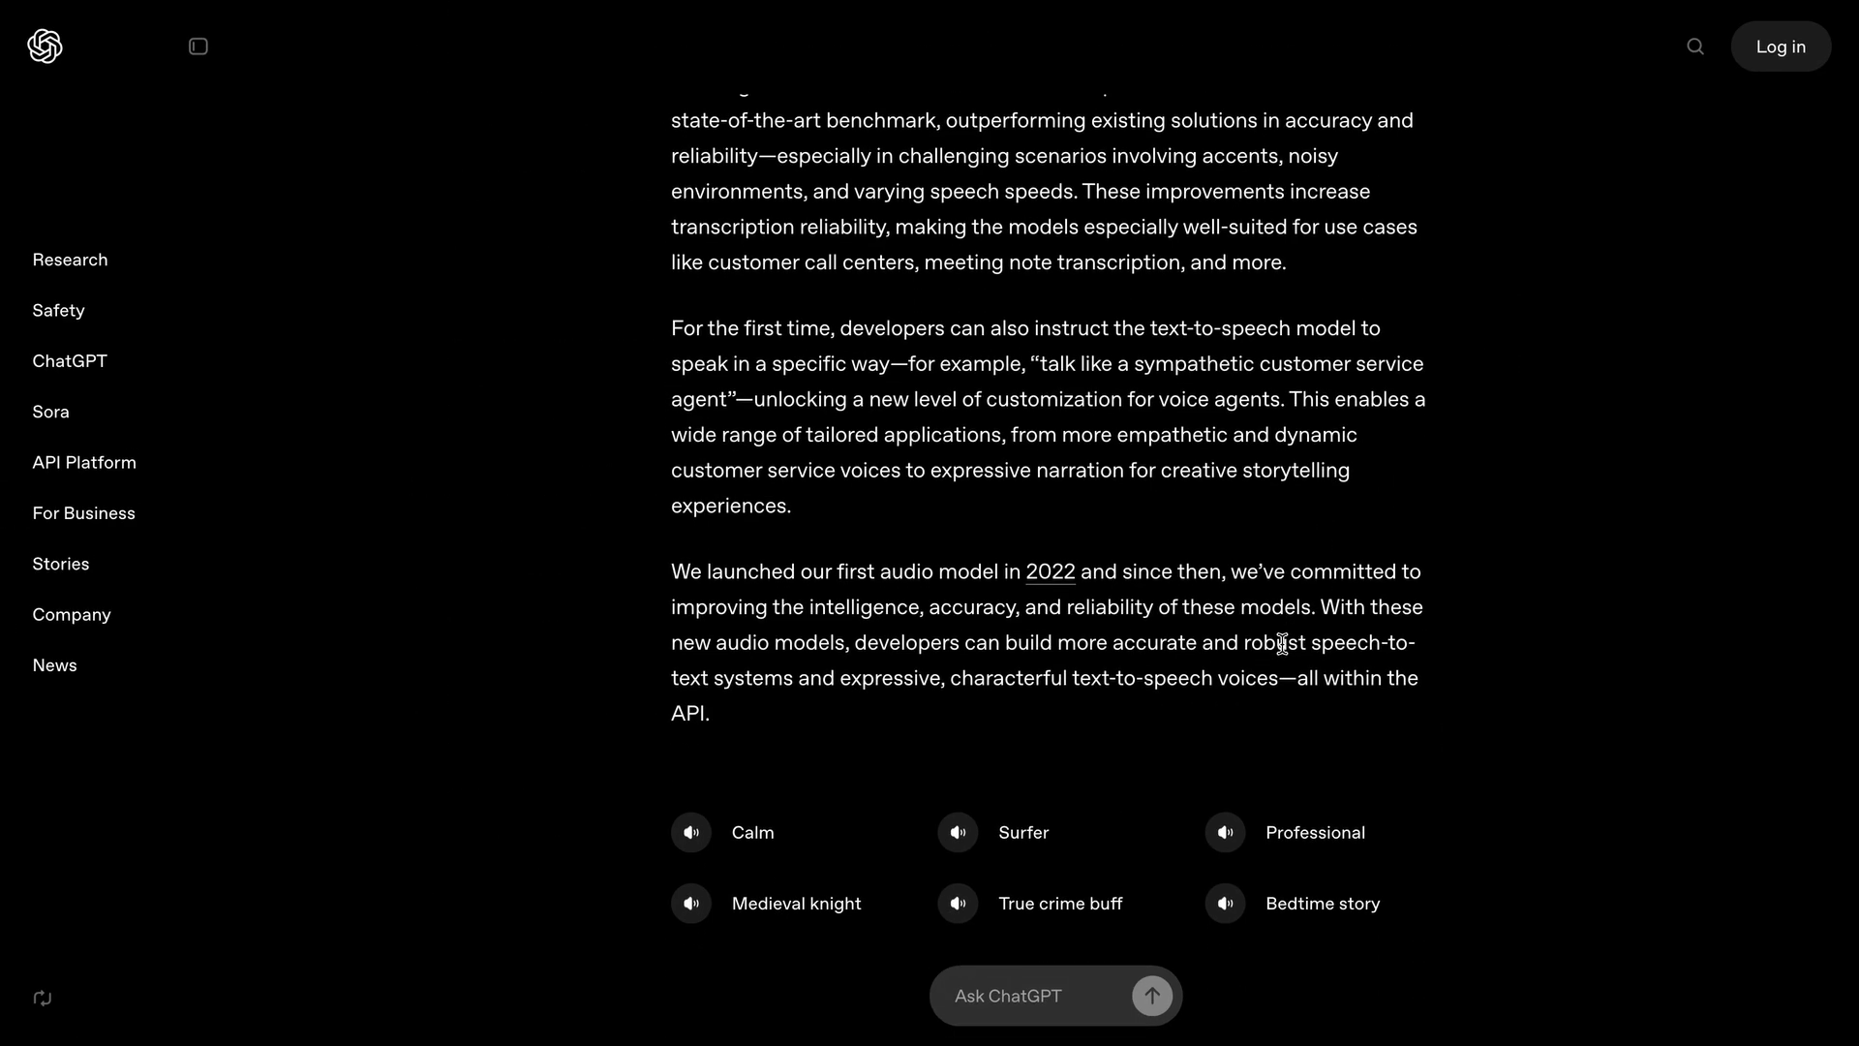
{"action": "left_click_drag", "start_coordinate": [1297, 677], "coordinate": [1346, 731]}
{"action": "left_click", "coordinate": [1345, 637]}
{"action": "scroll", "coordinate": [1345, 637], "scroll_direction": "up", "scroll_amount": 15}
{"action": "scroll", "coordinate": [1345, 637], "scroll_direction": "up", "scroll_amount": 5}
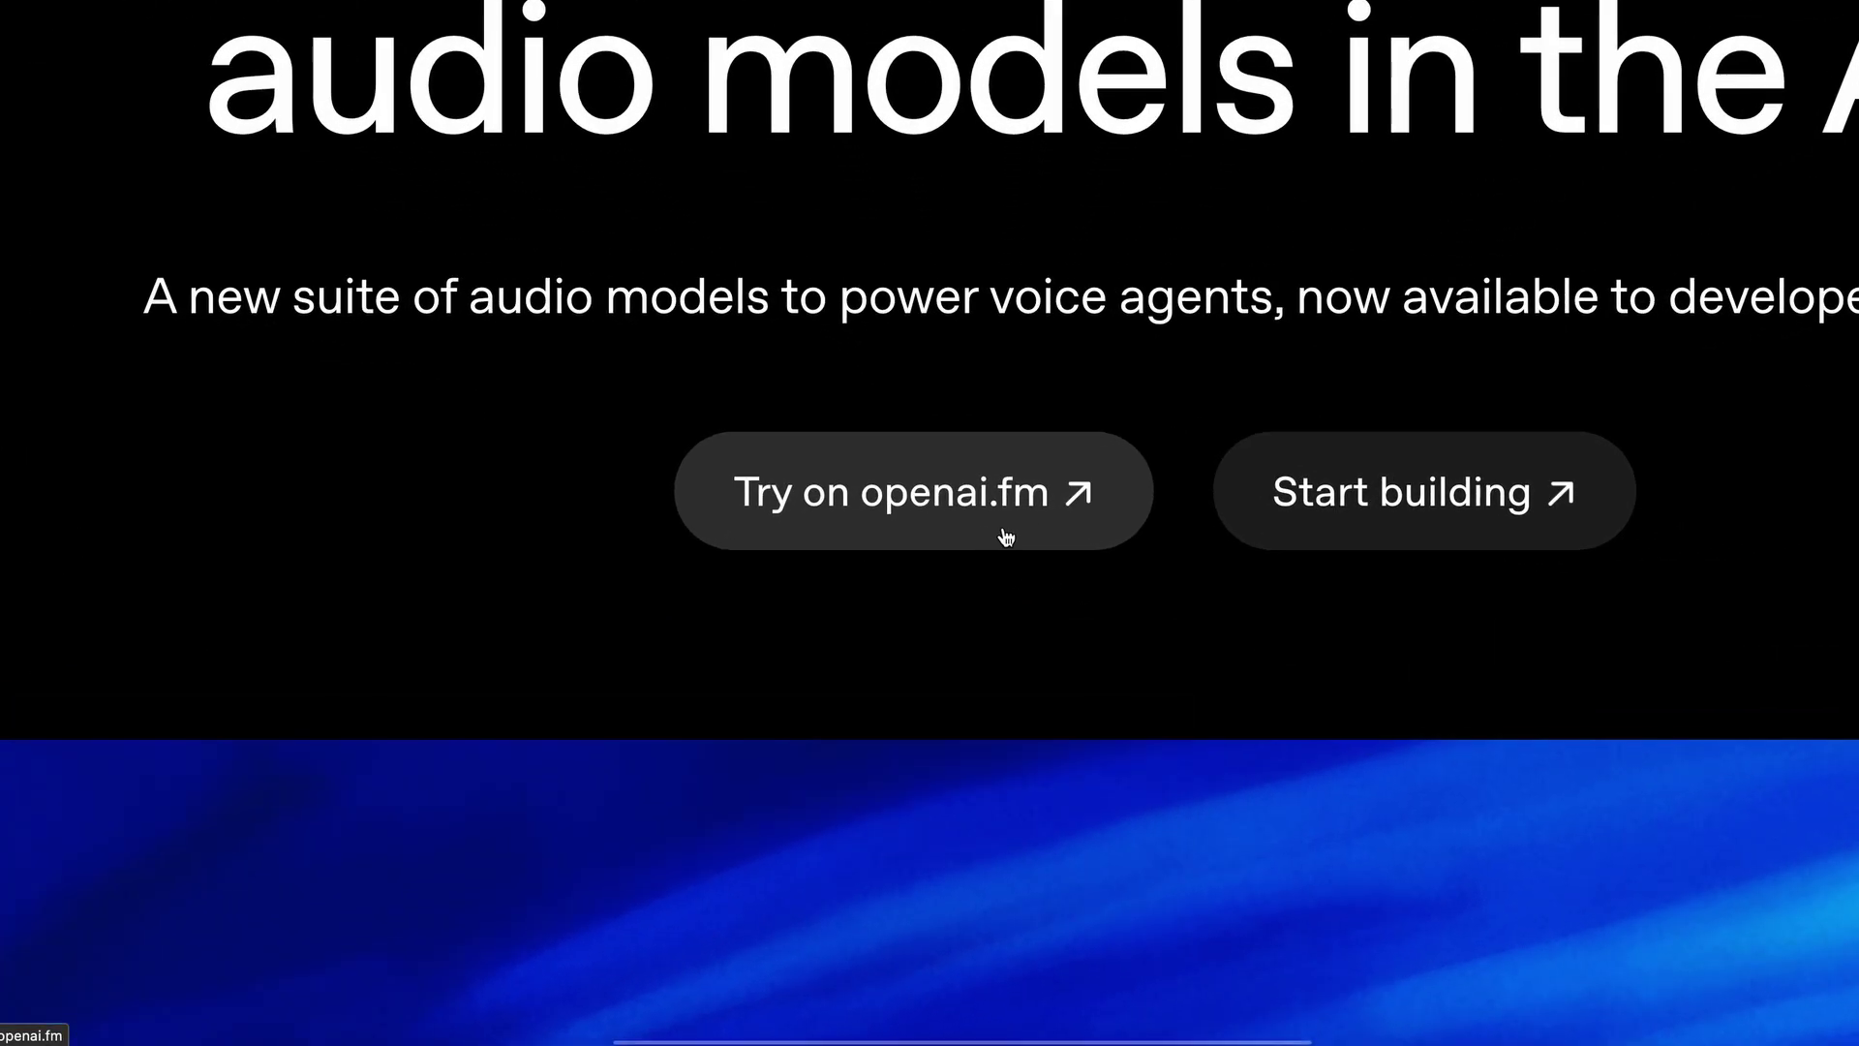
- Launch the openai.fm text-to-speech demo from the announcement
{"action": "left_click", "coordinate": [1007, 532]}
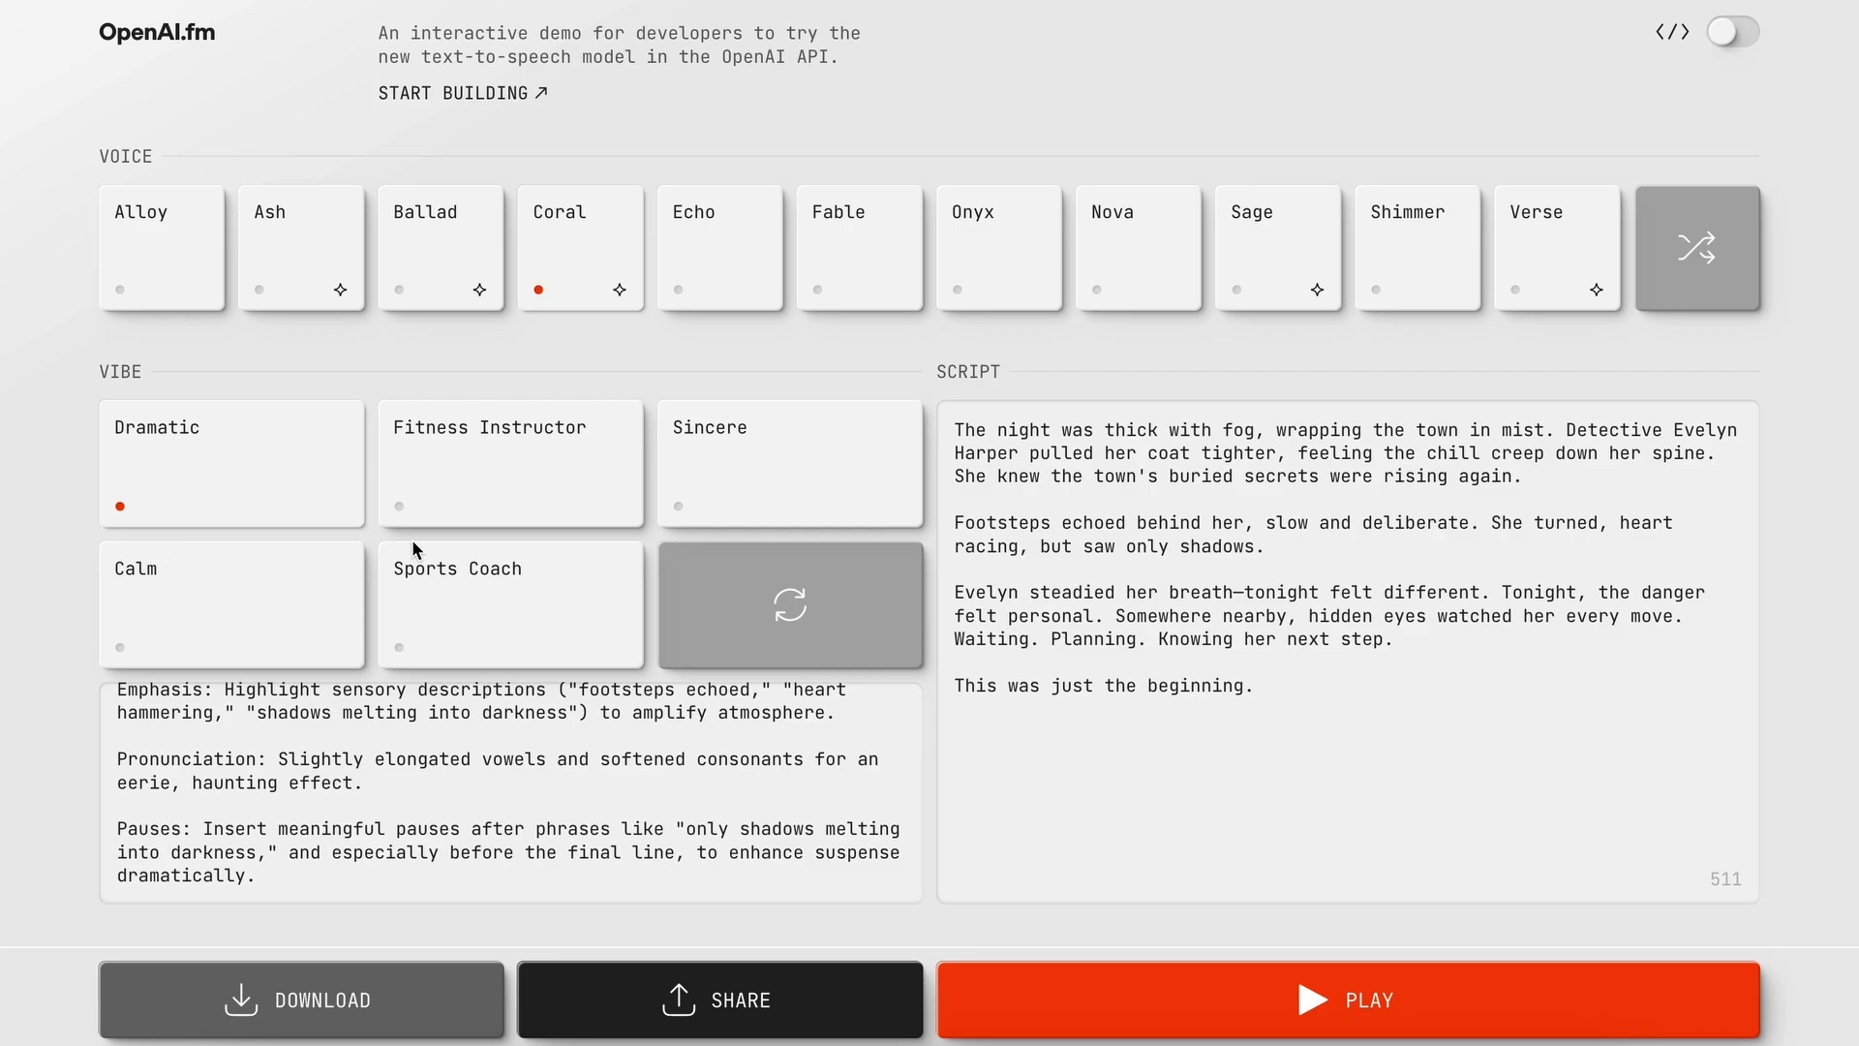
{"action": "scroll", "coordinate": [543, 754], "scroll_direction": "up", "scroll_amount": 5}
{"action": "scroll", "coordinate": [617, 762], "scroll_direction": "down", "scroll_amount": 5}
- Choose the Calm vibe and play the canceled-flight customer-service script aloud
{"action": "left_click", "coordinate": [288, 645]}
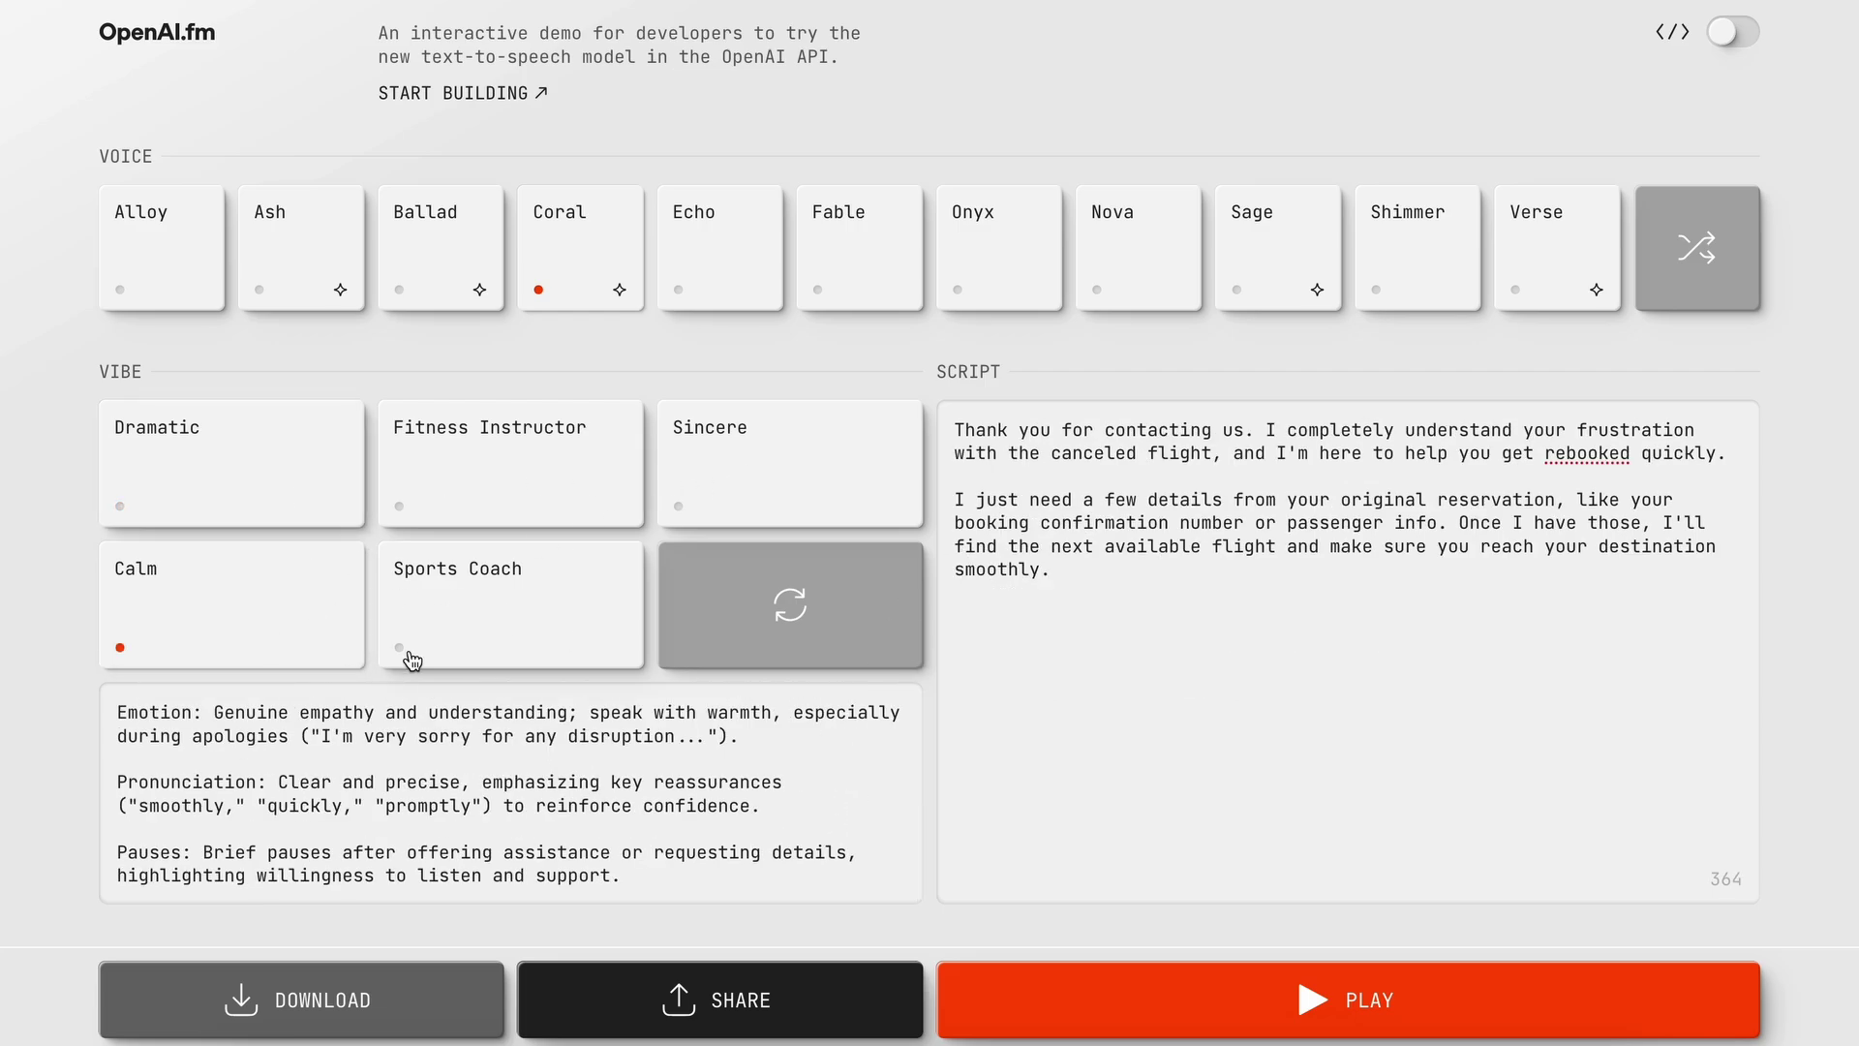
{"action": "left_click", "coordinate": [1143, 569]}
{"action": "left_click", "coordinate": [1356, 988]}
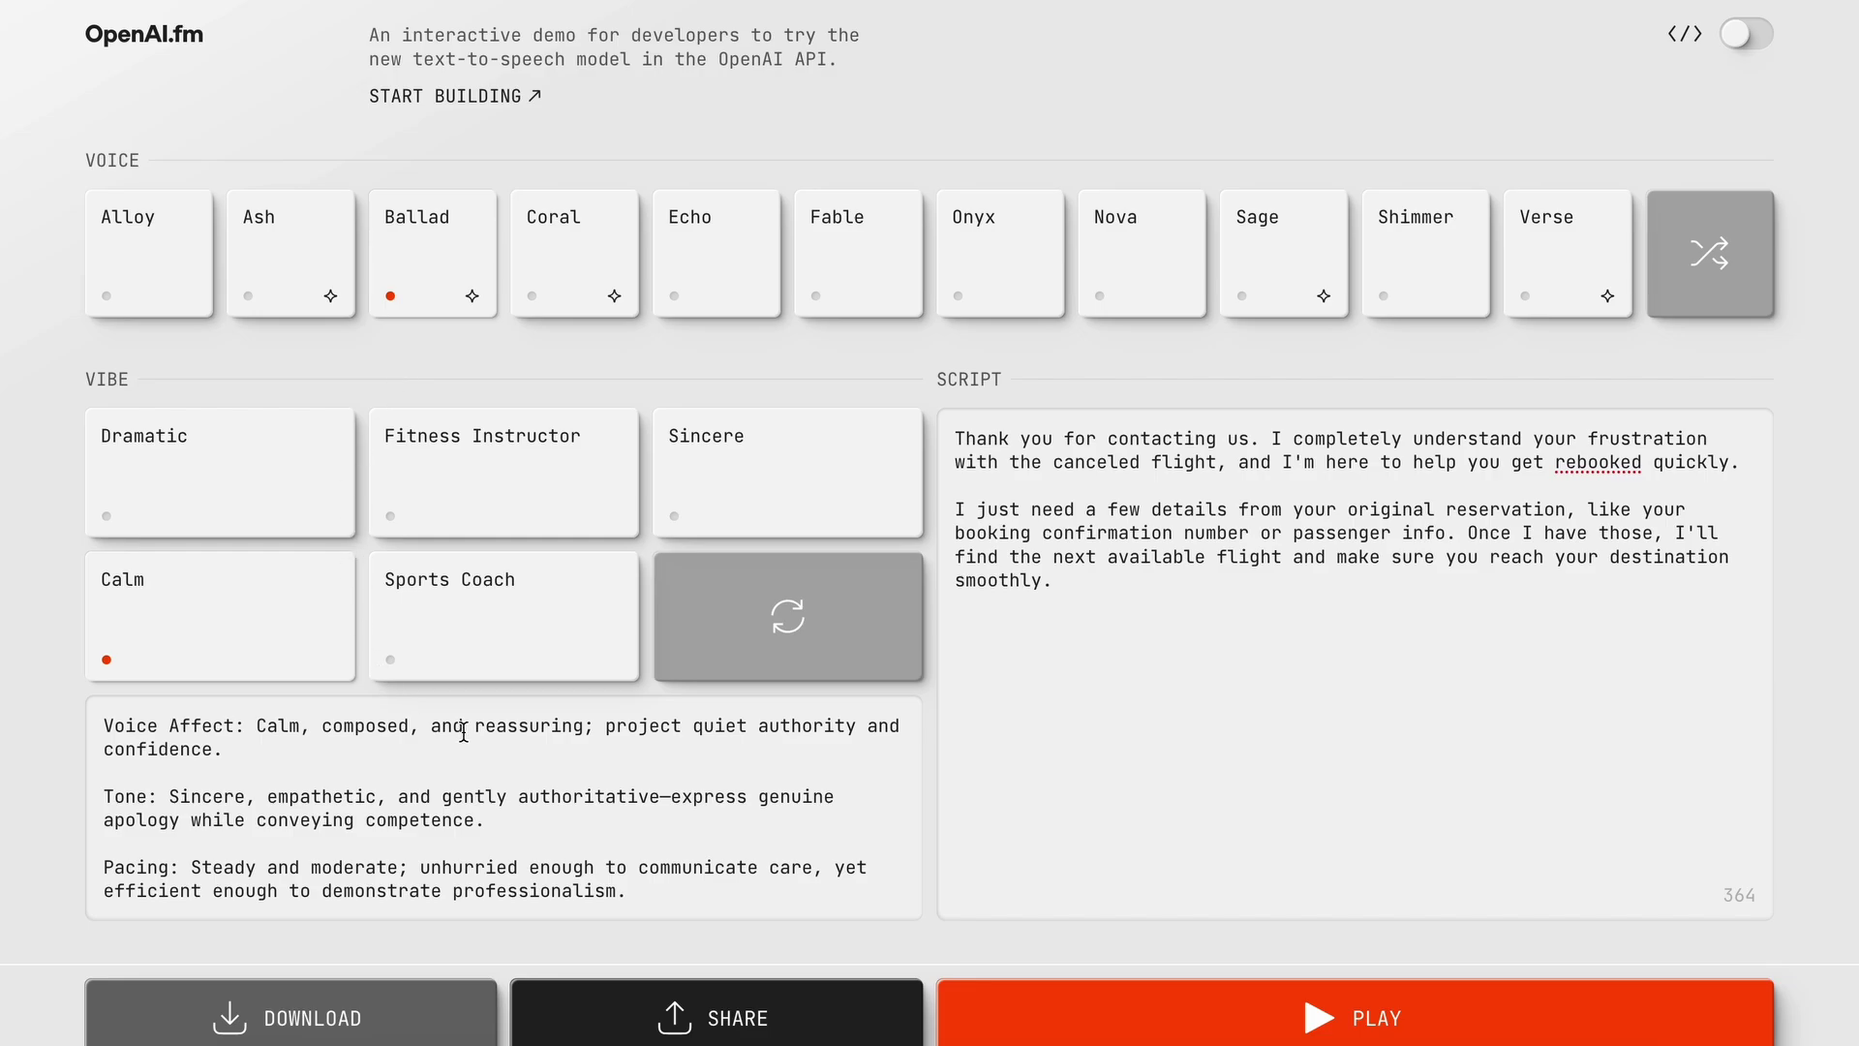
- Reveal the Python snippet calling gpt-4o-mini-tts with the ballad voice and calm instructions
{"action": "left_click", "coordinate": [1755, 32]}
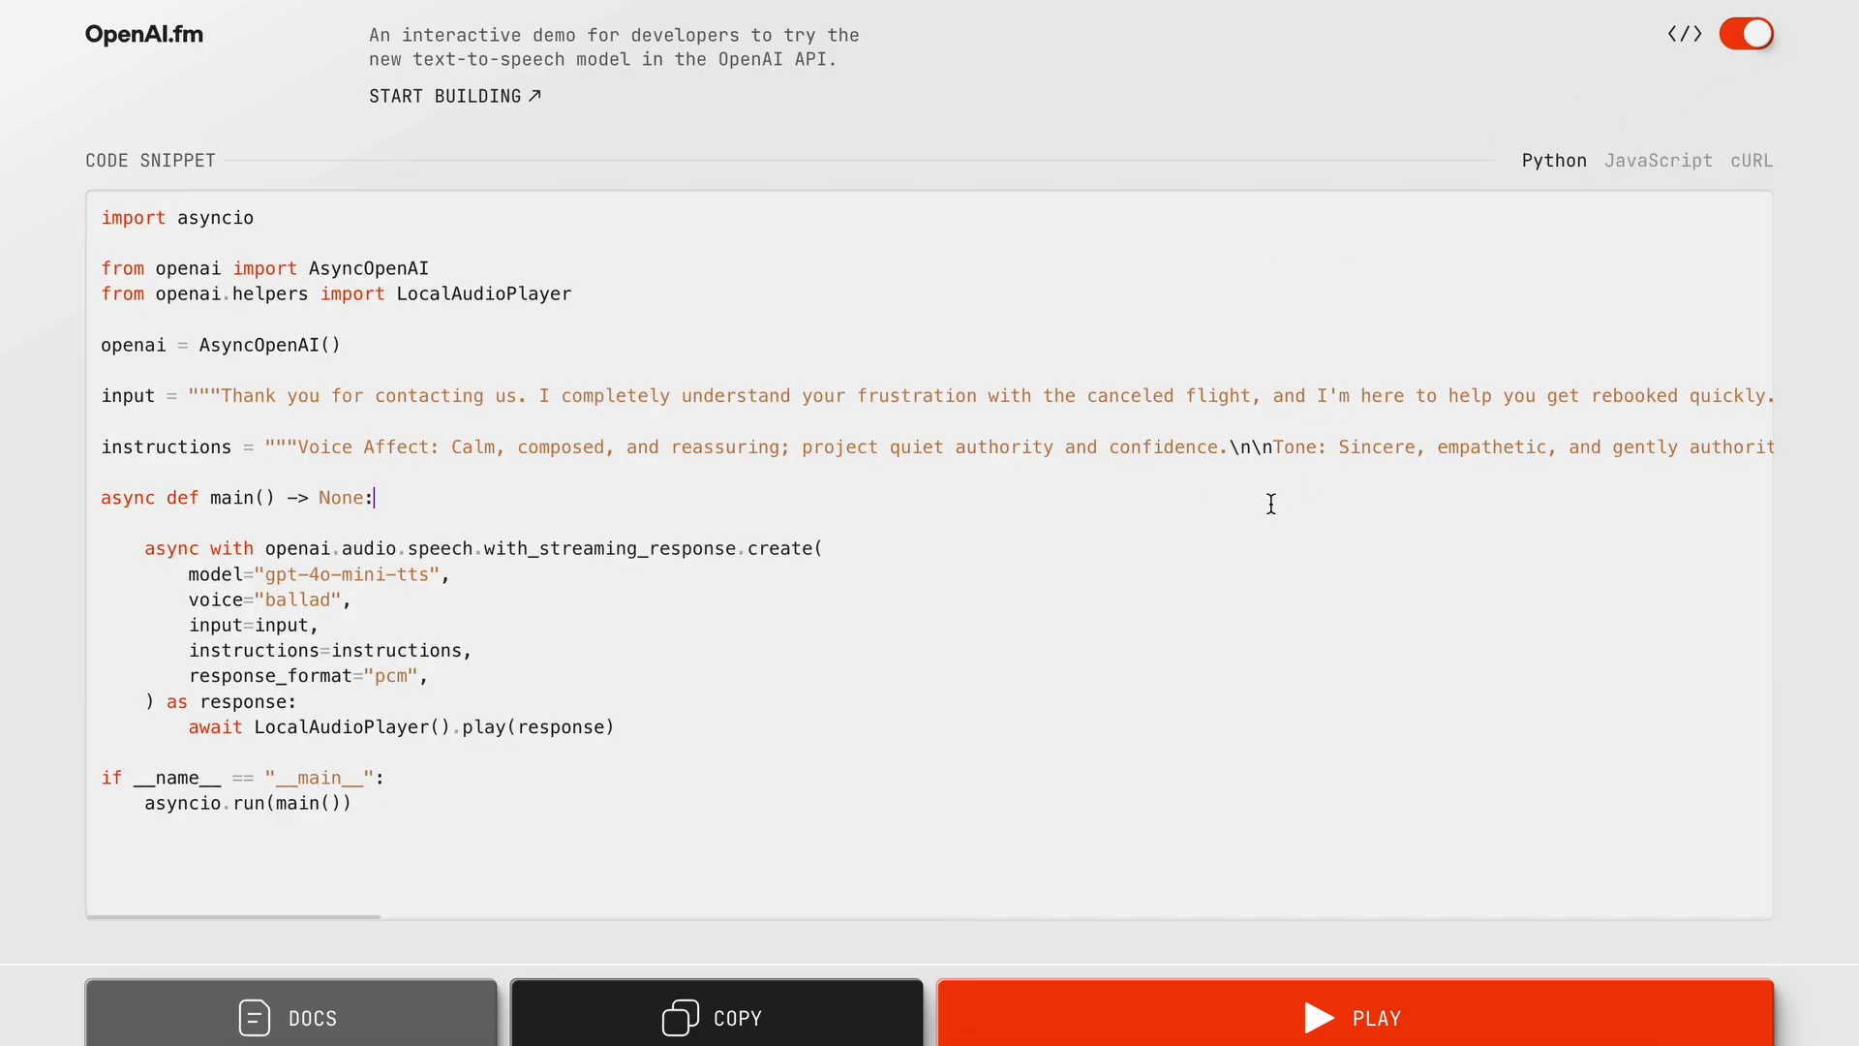